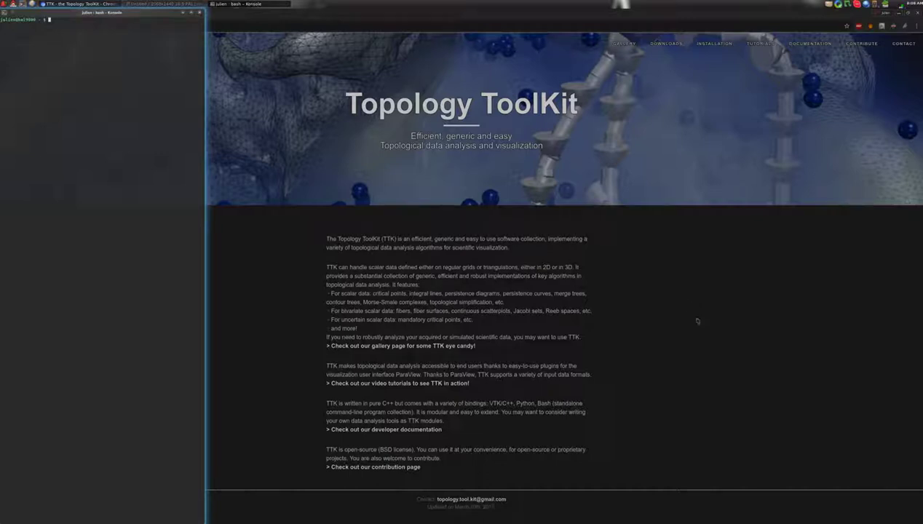
# Show the TTK gallery page with the Dragon demo, then bring the Konsole terminal forward
pyautogui.click(621, 43)
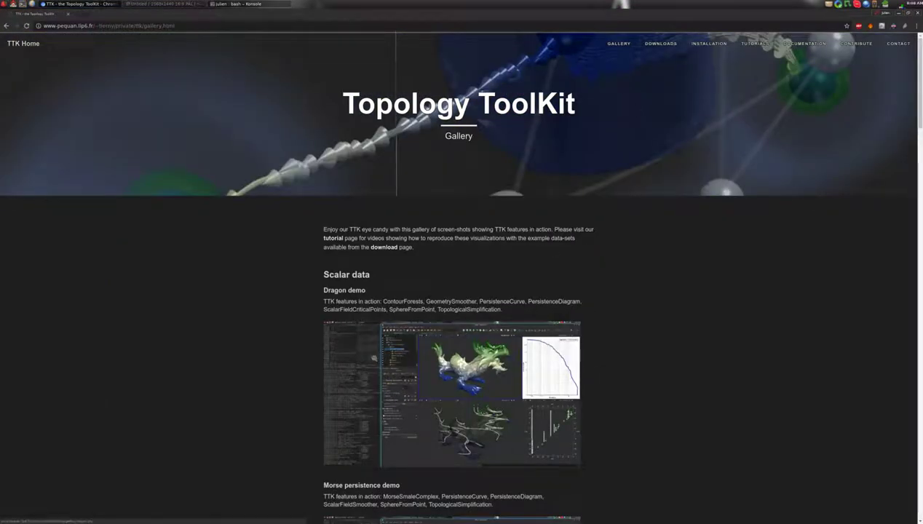
pyautogui.click(237, 4)
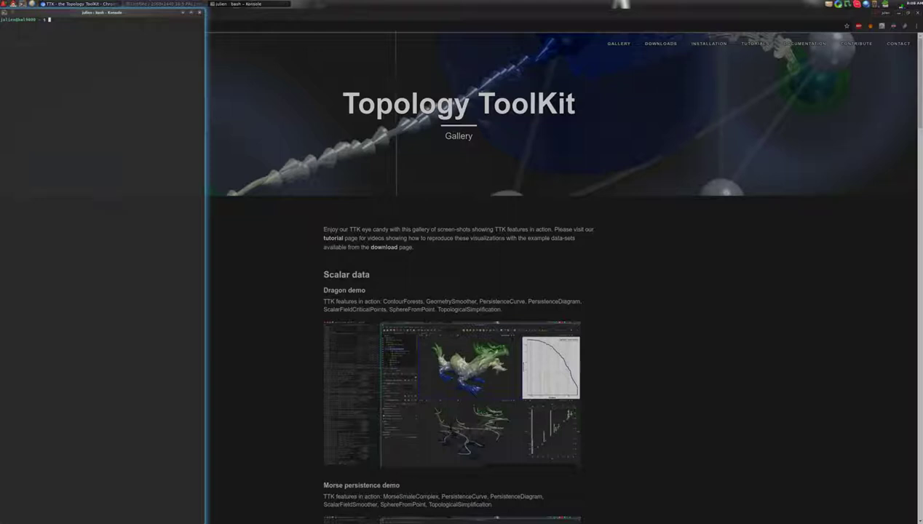
# Enter the ttk folder and list its contents
pyautogui.write('ls')
pyautogui.press('Tab')
pyautogui.press('Return')
pyautogui.write('l')
pyautogui.press('Return')
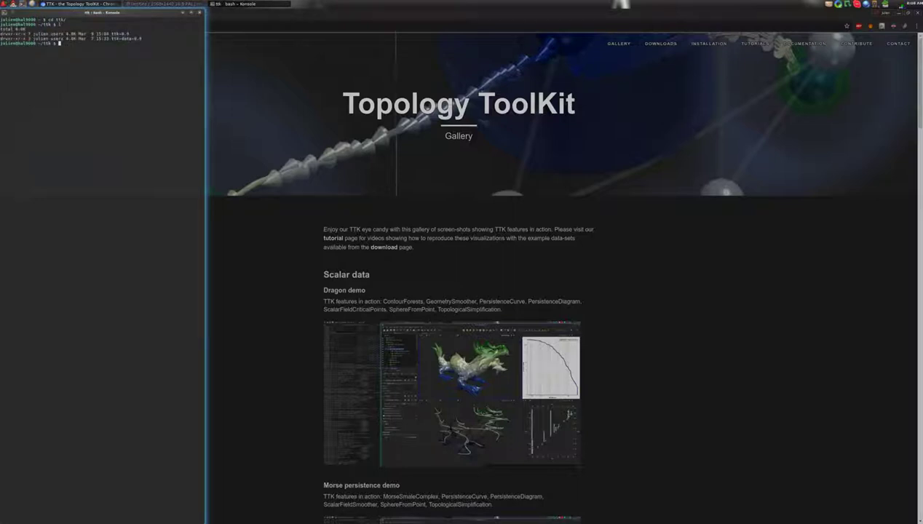
# Move into ttk-data-0.9 and launch paraview --state=states/dragon.pvsm
pyautogui.write('cd ttk-d')
pyautogui.press('Tab')
pyautogui.press('Return')
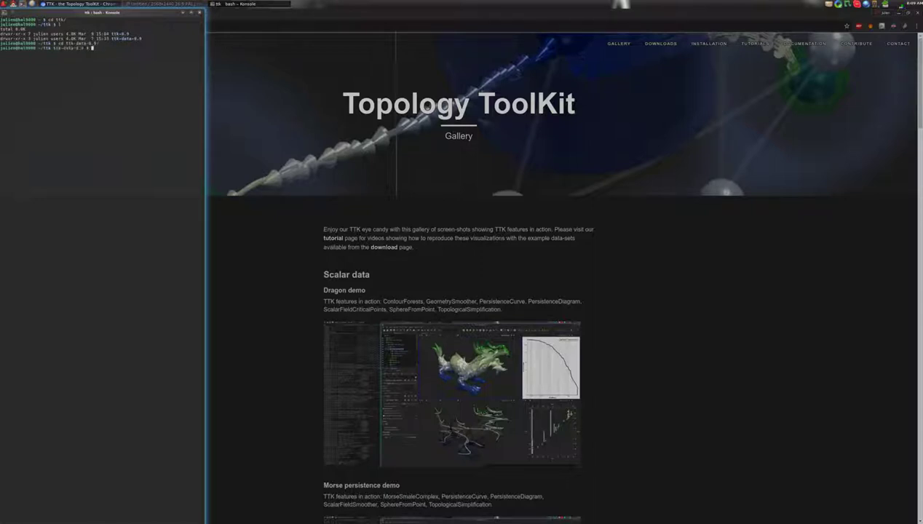
pyautogui.write('paraview --state=states/dr')
pyautogui.press('Tab')
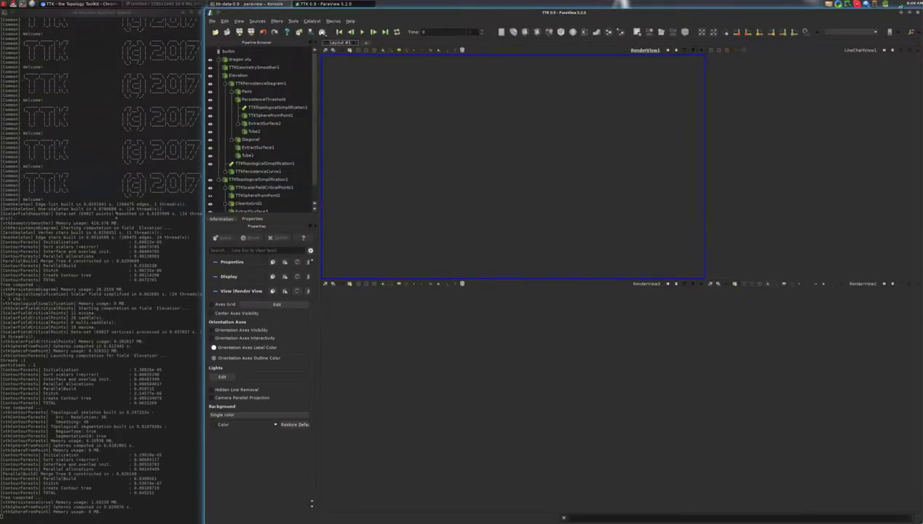
# Dismiss the TTK startup screen, rotate the dragon in the linked views, and activate the persistence chart
pyautogui.press('Escape')
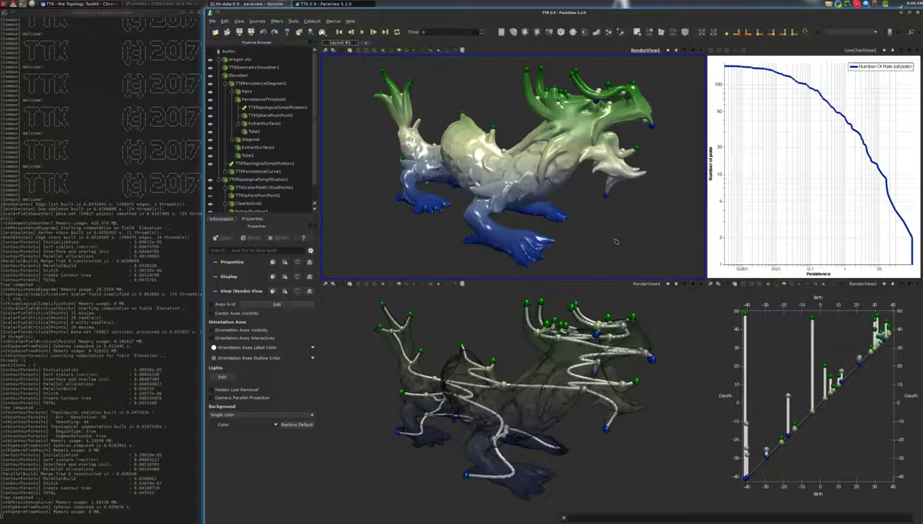
pyautogui.moveTo(565, 216); pyautogui.dragTo(524, 104)
pyautogui.moveTo(565, 190); pyautogui.dragTo(559, 182)
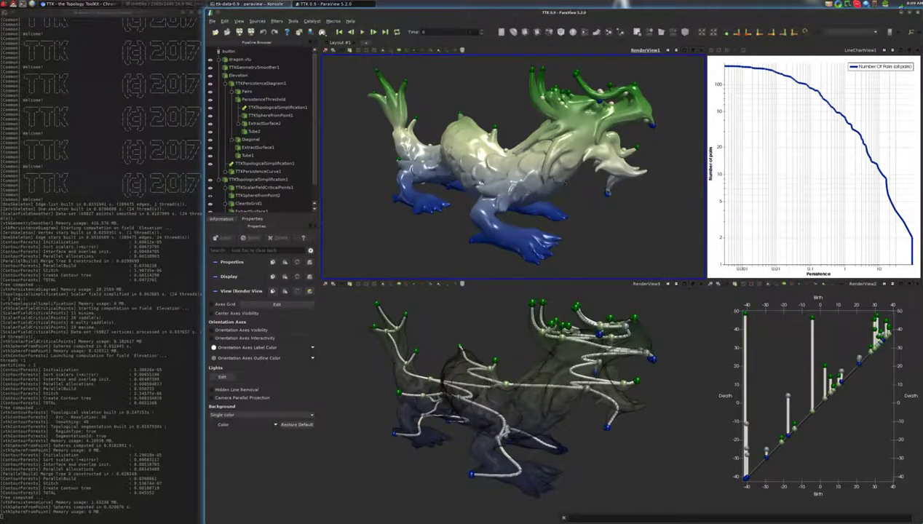
pyautogui.moveTo(605, 195); pyautogui.dragTo(608, 193)
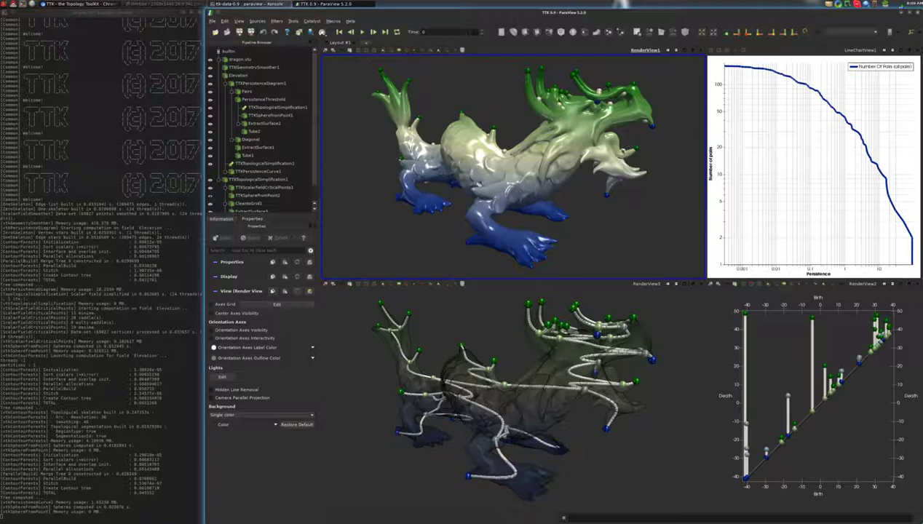
pyautogui.moveTo(643, 150); pyautogui.dragTo(644, 150)
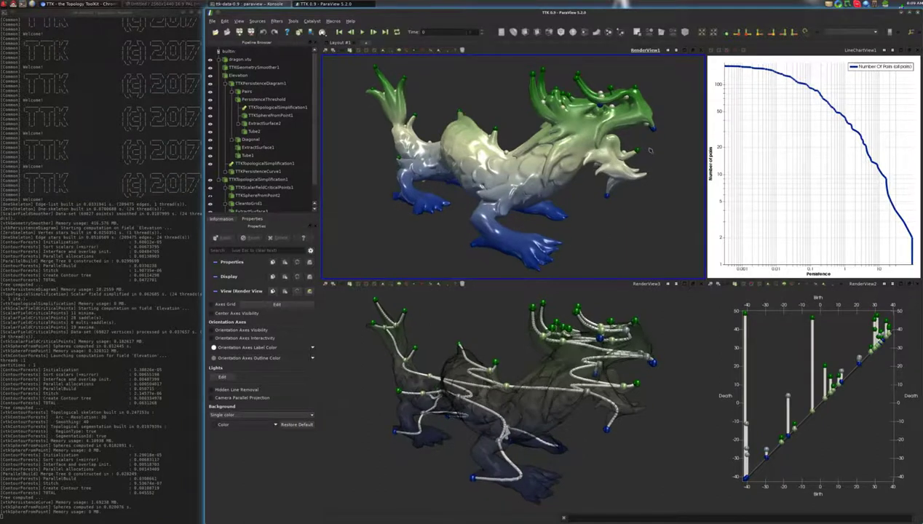
pyautogui.click(851, 50)
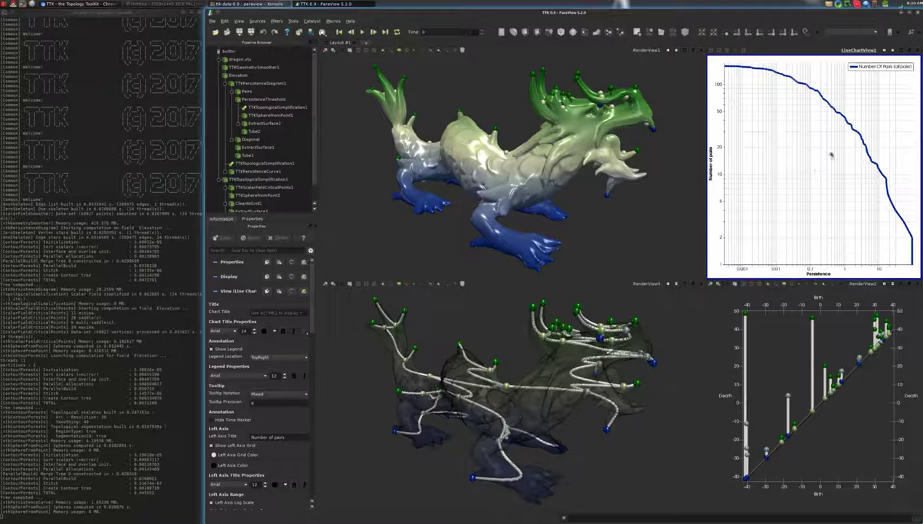
# Turn the dragon to a side profile in the skeleton view and show PersistenceThreshold settings
pyautogui.click(842, 300)
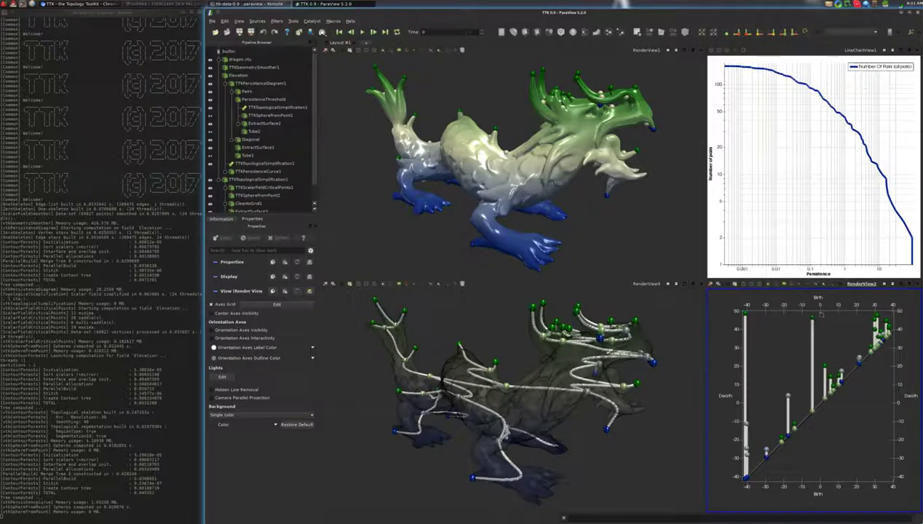
pyautogui.click(657, 329)
pyautogui.moveTo(512, 407)
pyautogui.mouseDown()
pyautogui.moveTo(471, 412)
pyautogui.moveTo(494, 414)
pyautogui.mouseUp()
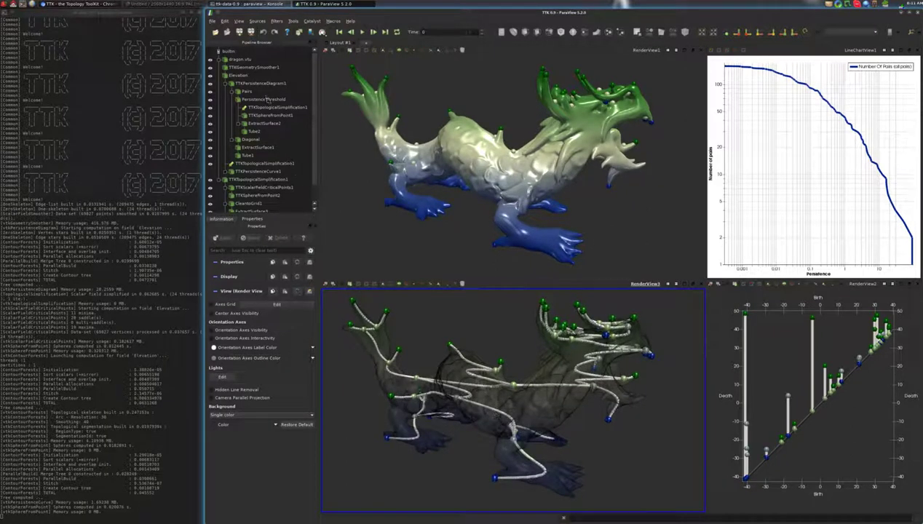
pyautogui.click(266, 99)
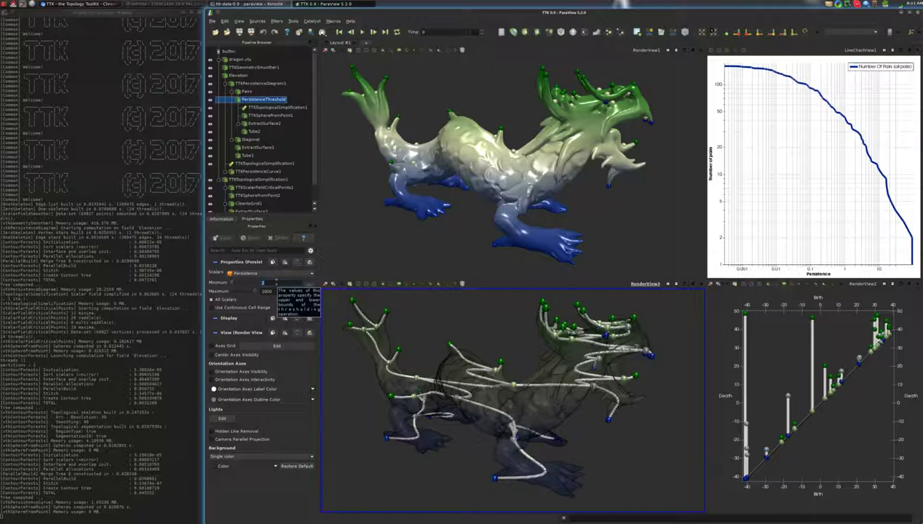
# Apply a PersistenceThreshold minimum of 10, inspect the rotated views, and begin entering a smaller minimum
pyautogui.click(275, 282)
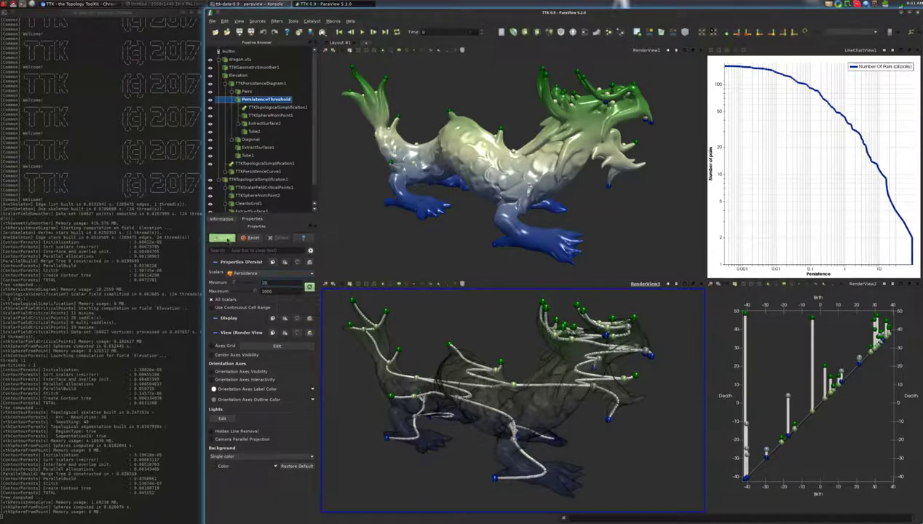
pyautogui.click(228, 238)
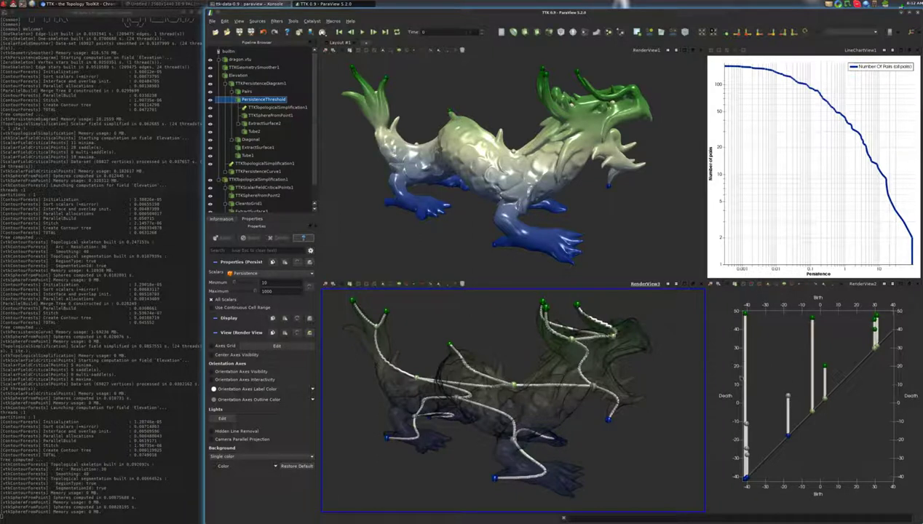
pyautogui.moveTo(453, 175); pyautogui.dragTo(448, 140)
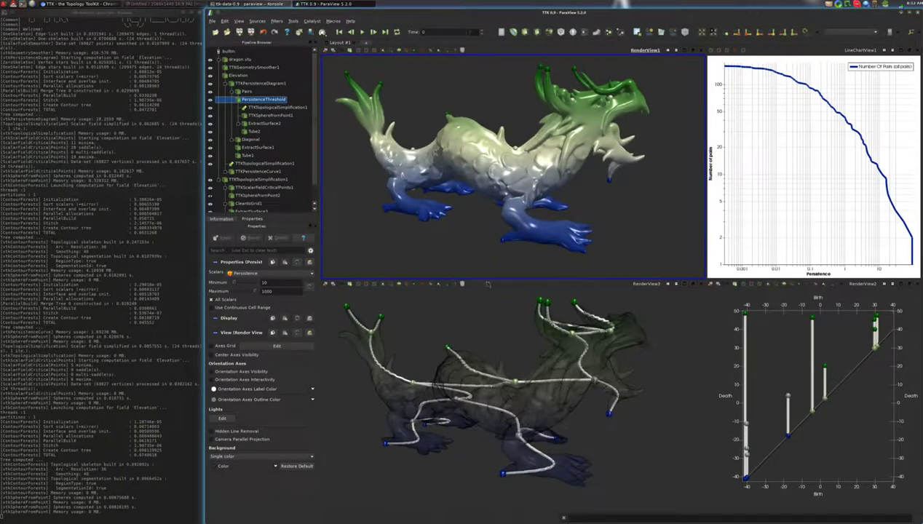
pyautogui.moveTo(477, 369)
pyautogui.mouseDown()
pyautogui.moveTo(484, 360)
pyautogui.moveTo(472, 357)
pyautogui.mouseUp()
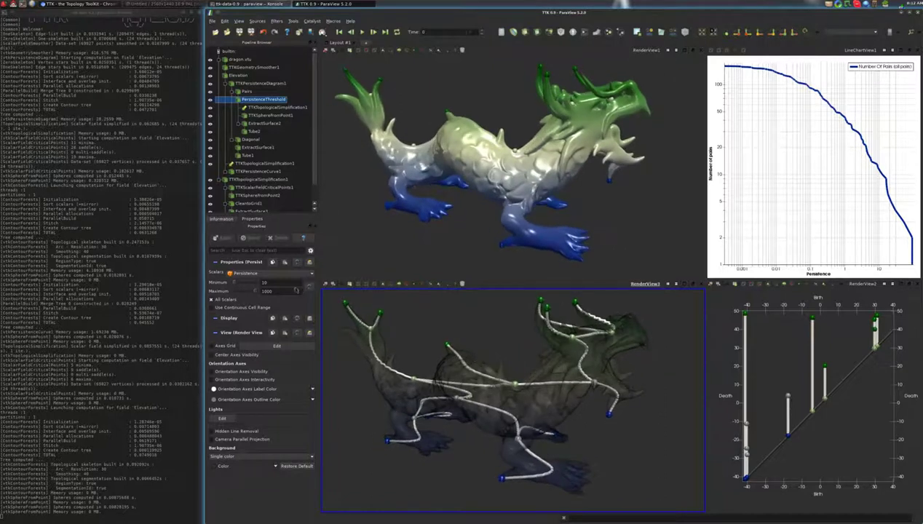
pyautogui.doubleClick(264, 283)
pyautogui.write('0')
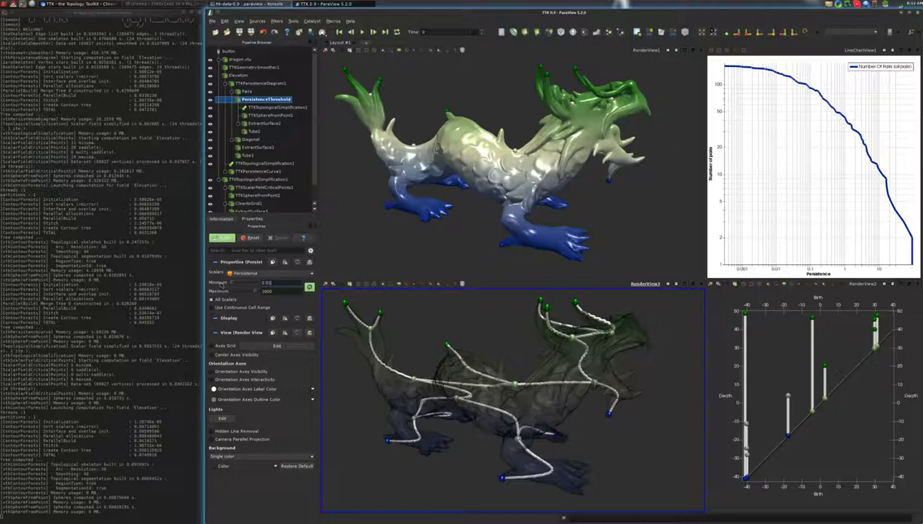
# Apply a 0.01 minimum threshold and rotate the views to inspect the many features
pyautogui.click(222, 240)
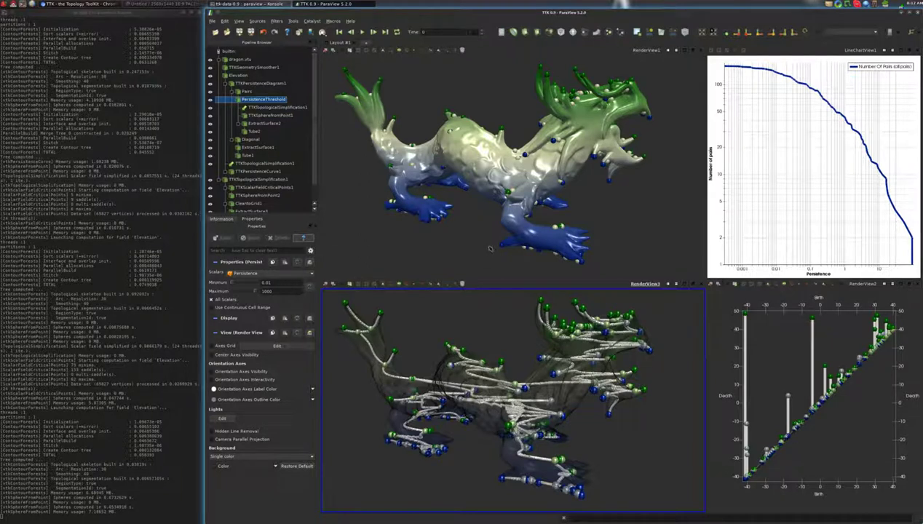
pyautogui.moveTo(491, 248); pyautogui.dragTo(472, 218)
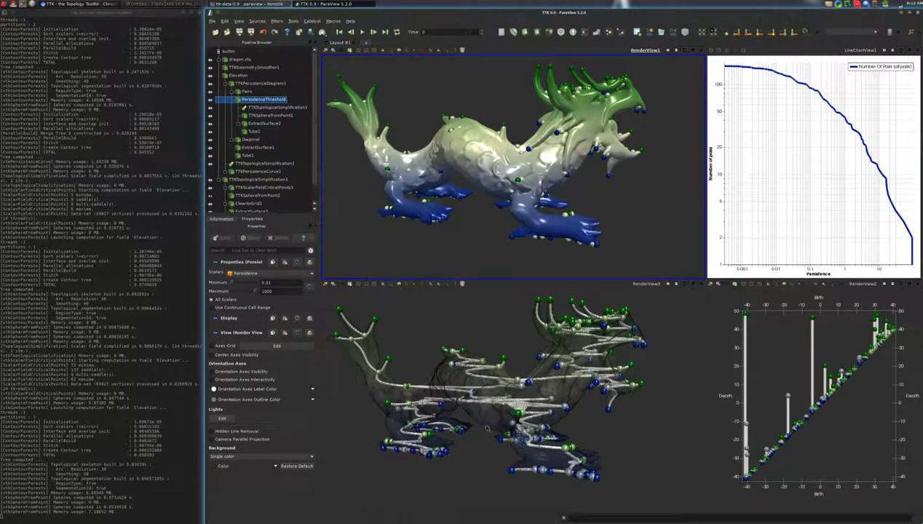
pyautogui.moveTo(470, 423); pyautogui.dragTo(470, 435)
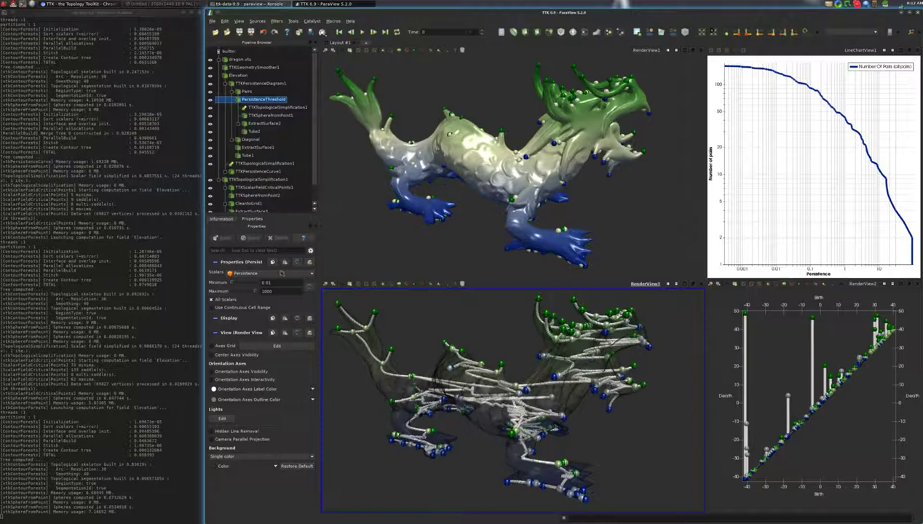
# Set the persistence threshold minimum to 3, apply it, and quit ParaView
pyautogui.doubleClick(265, 281)
pyautogui.write('3')
pyautogui.click(221, 237)
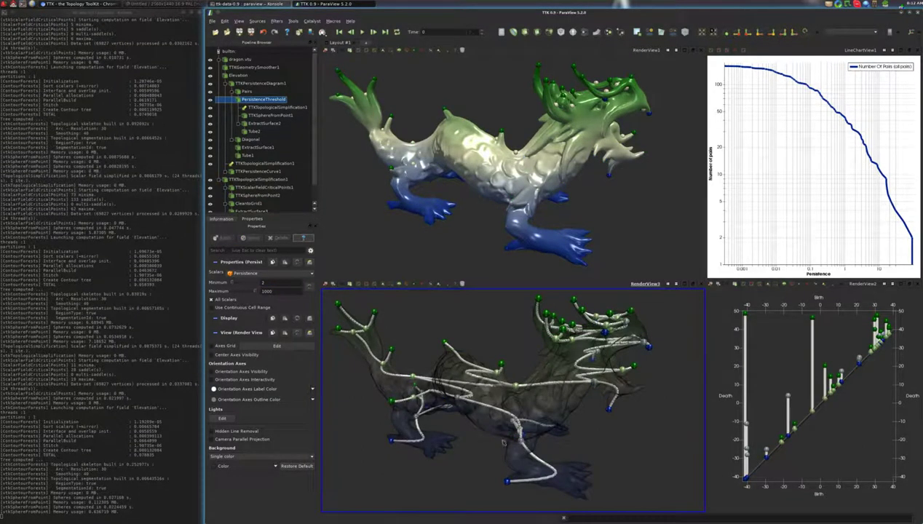
pyautogui.moveTo(503, 442); pyautogui.dragTo(485, 427)
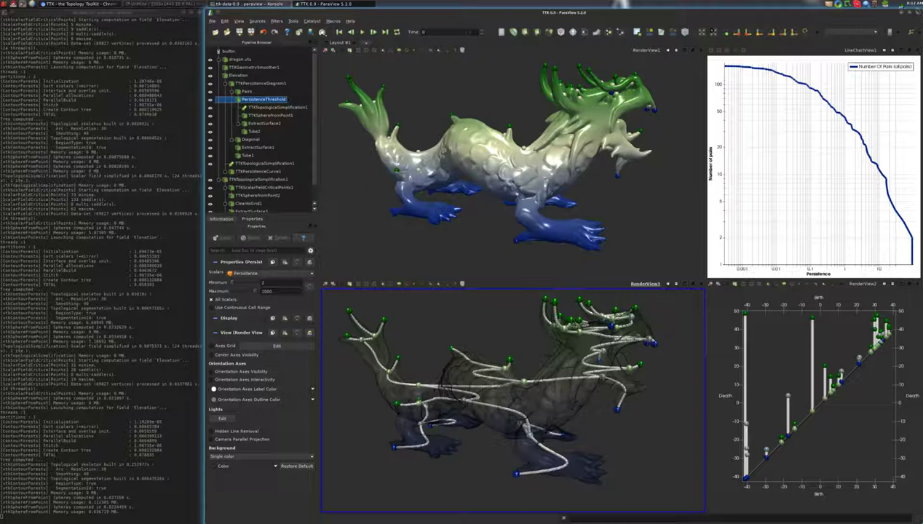
pyautogui.hotkey('alt', 'Tab')
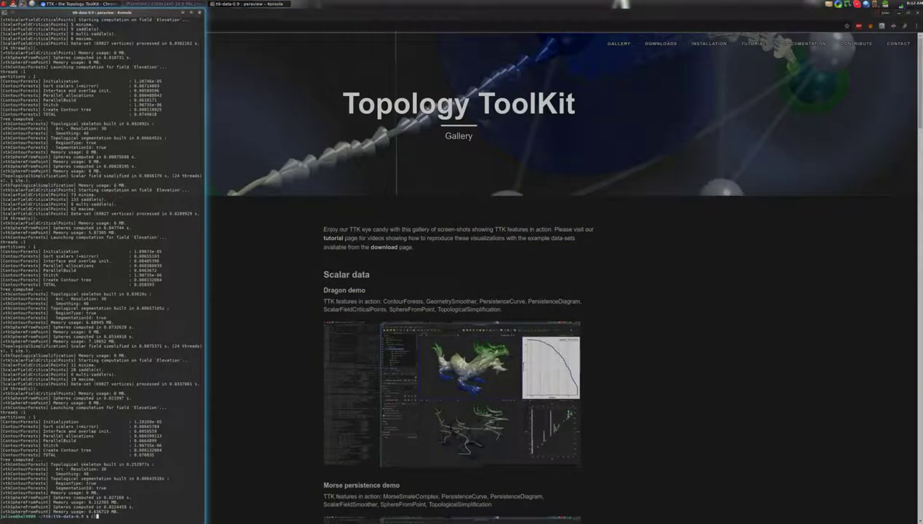
# Clear the terminal, open dragon.vtu in ParaView, and orient the plain white dragon
pyautogui.write('lear')
pyautogui.press('Return')
pyautogui.write('paraview')
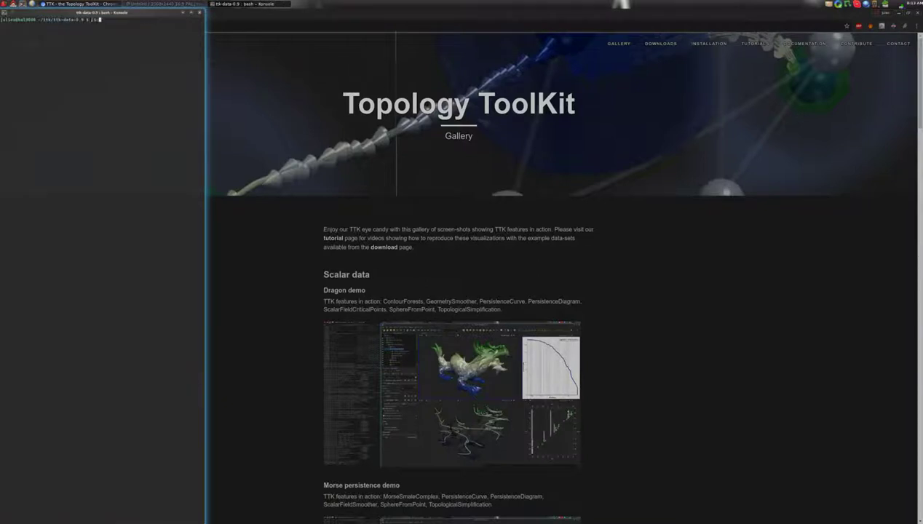
pyautogui.write(' dragon.vtu')
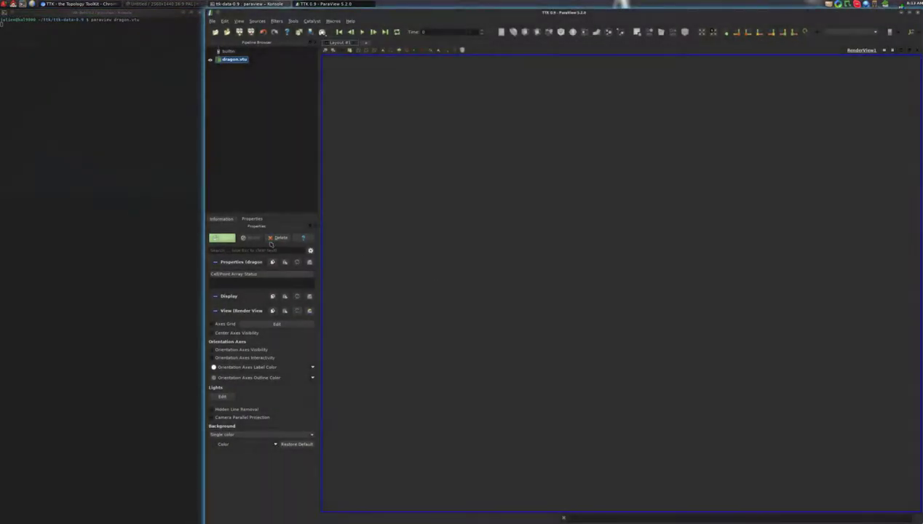
pyautogui.click(222, 238)
pyautogui.moveTo(367, 305); pyautogui.dragTo(582, 364)
pyautogui.scroll(3, 553, 339)
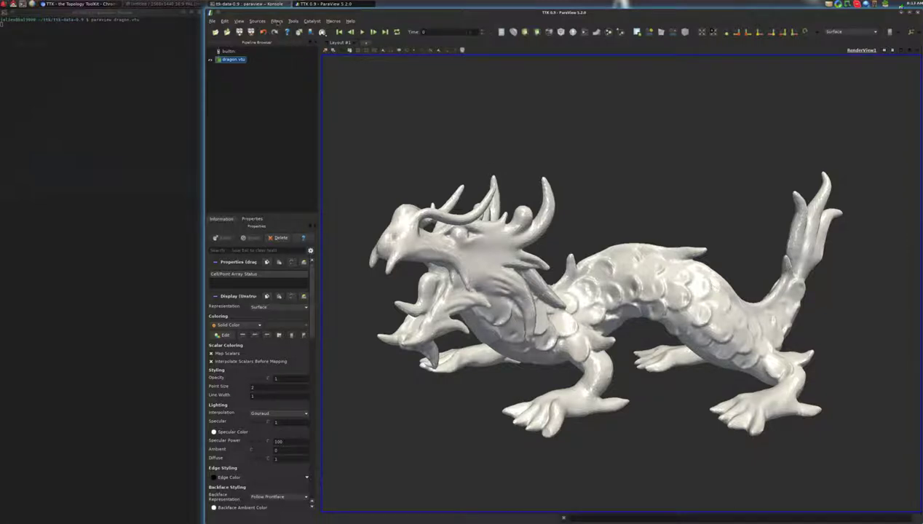
# Add the TTK GeometrySmoother filter to dragon.vtu by searching 'geome' in quick-launch
pyautogui.click(277, 20)
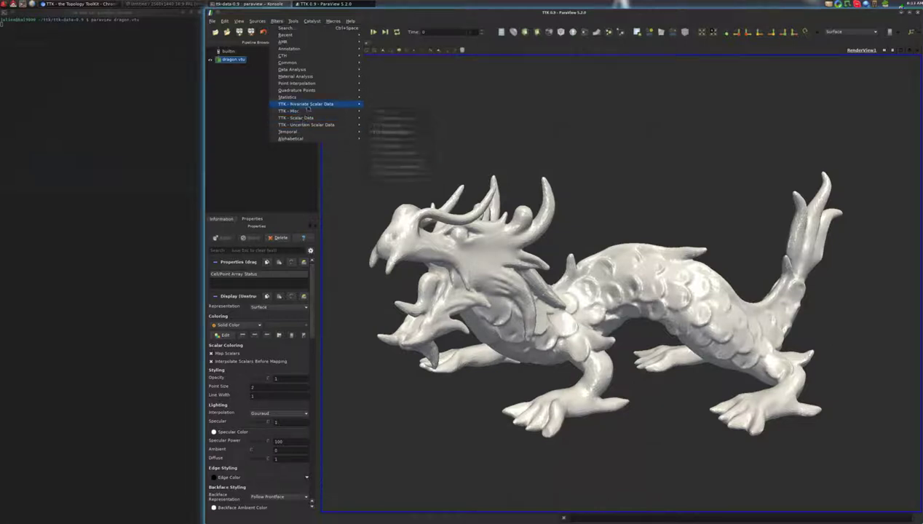
pyautogui.moveTo(306, 107)
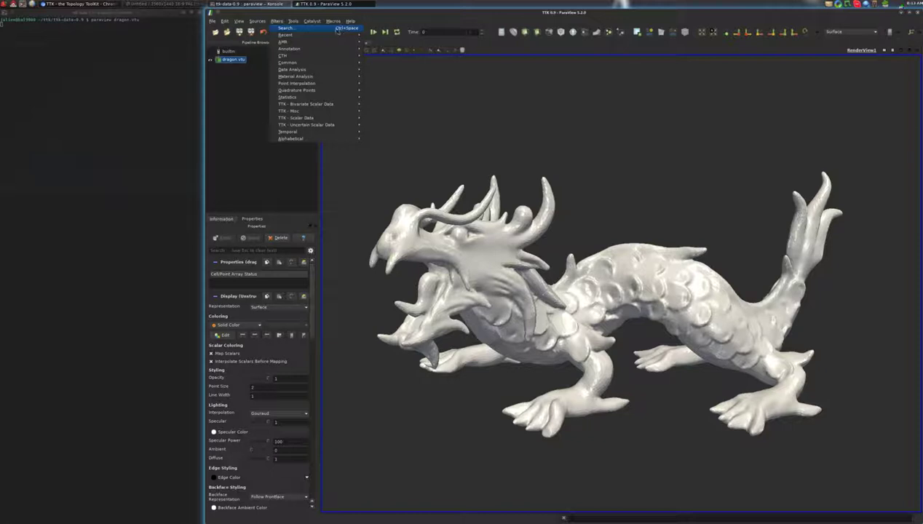
pyautogui.click(336, 30)
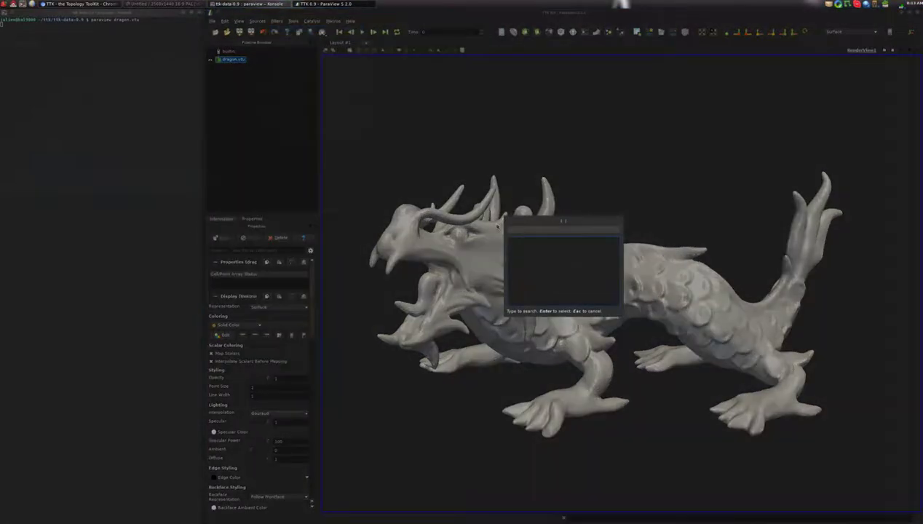
pyautogui.write('geome')
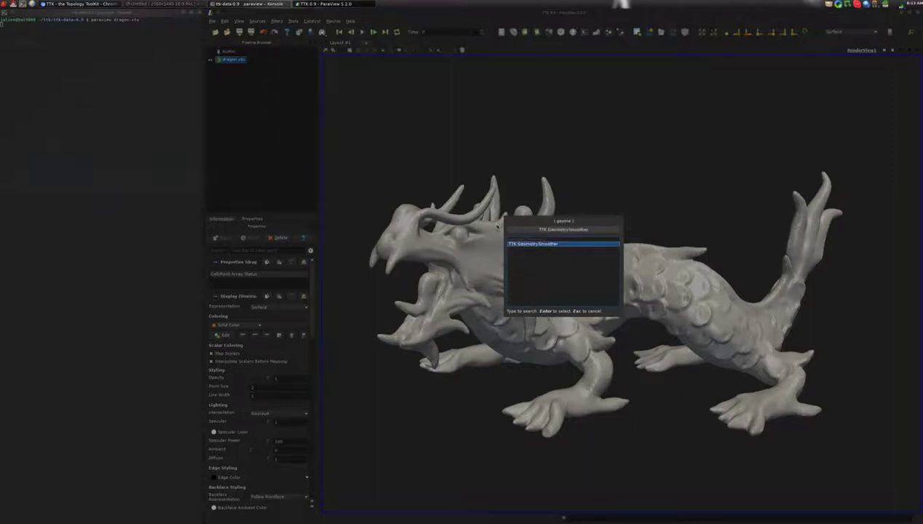
pyautogui.press('Return')
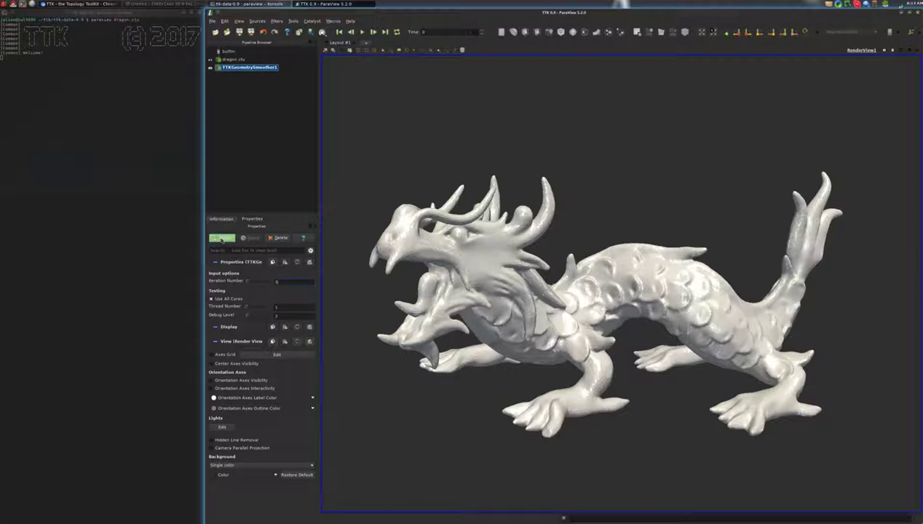
# Apply the geometry smoother and turn the dragon to inspect the smoothed surface
pyautogui.click(221, 239)
pyautogui.click(223, 238)
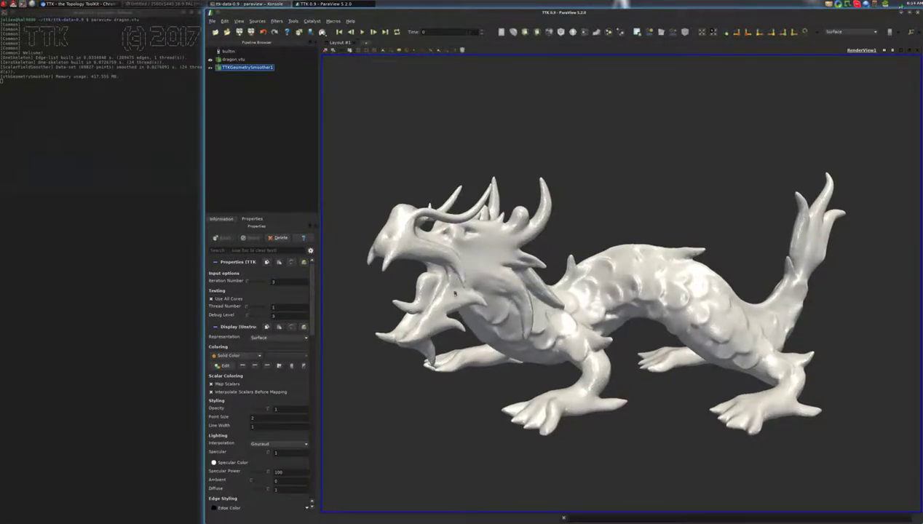
pyautogui.moveTo(452, 286); pyautogui.dragTo(451, 287)
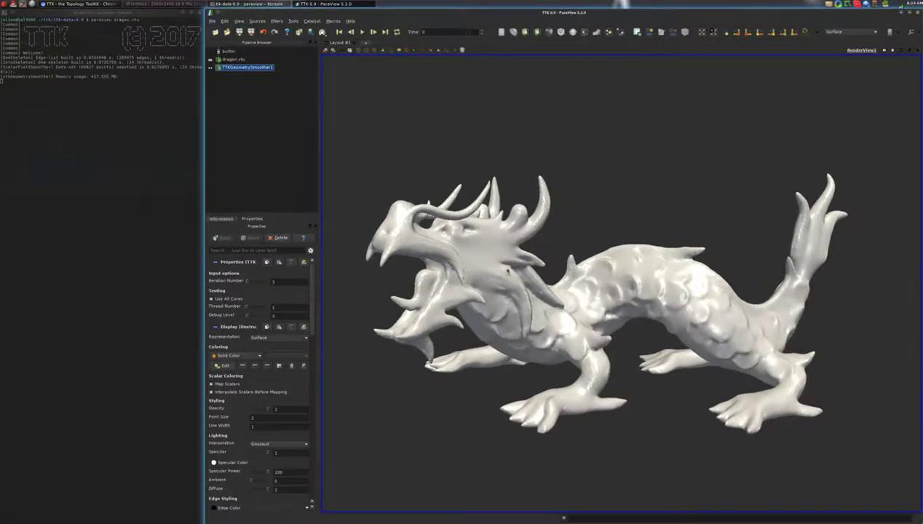
# Add an Elevation filter along the Y axis, adjust its scalar range, and apply
pyautogui.hotkey('ctrl', 'space')
pyautogui.write('ele')
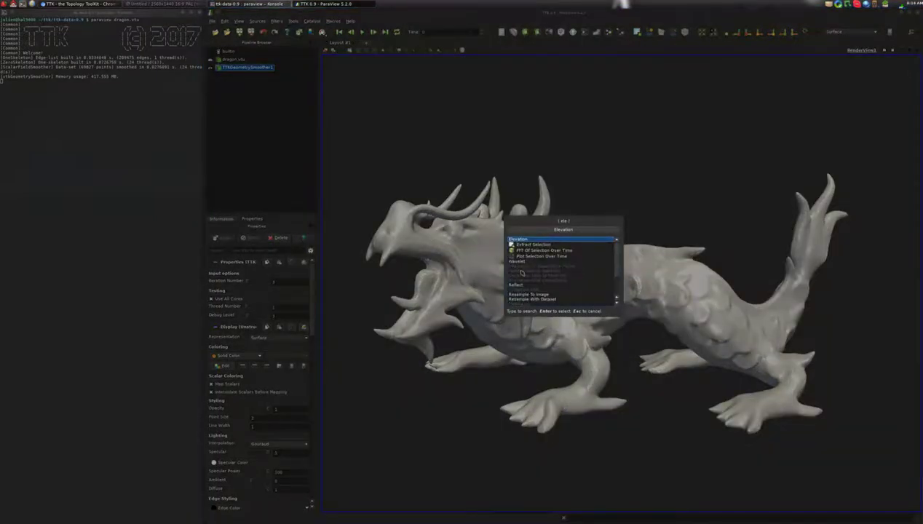
pyautogui.press('Return')
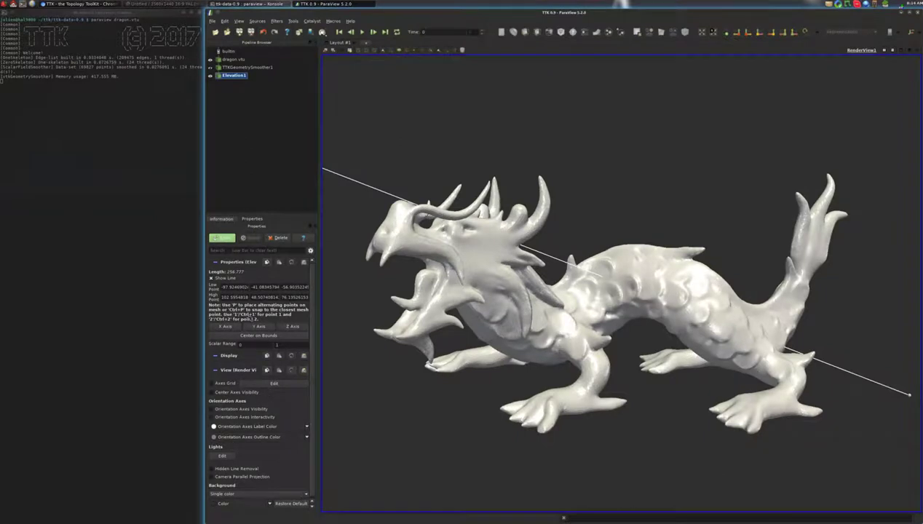
pyautogui.click(258, 327)
pyautogui.click(222, 237)
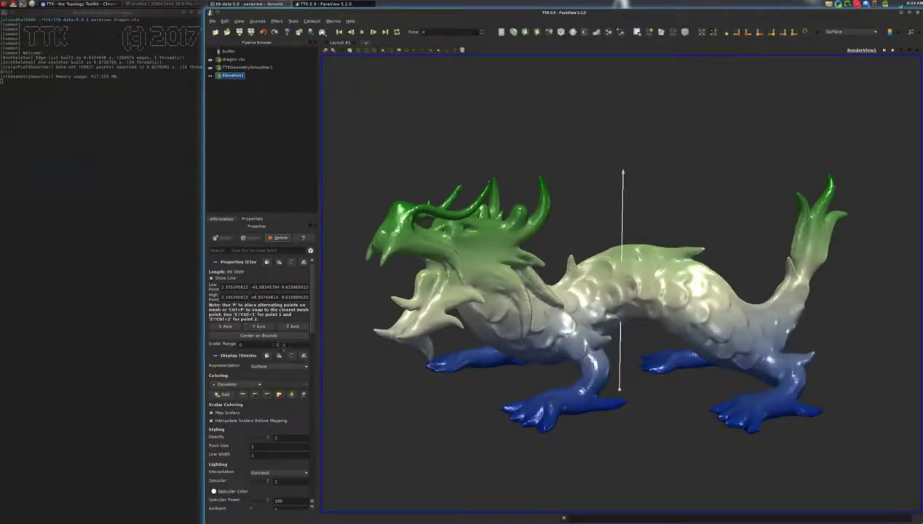
pyautogui.write('100')
pyautogui.click(223, 238)
# Split the view and apply TTK PersistenceCurve on Elevation1 to chart the persistence curves
pyautogui.click(883, 50)
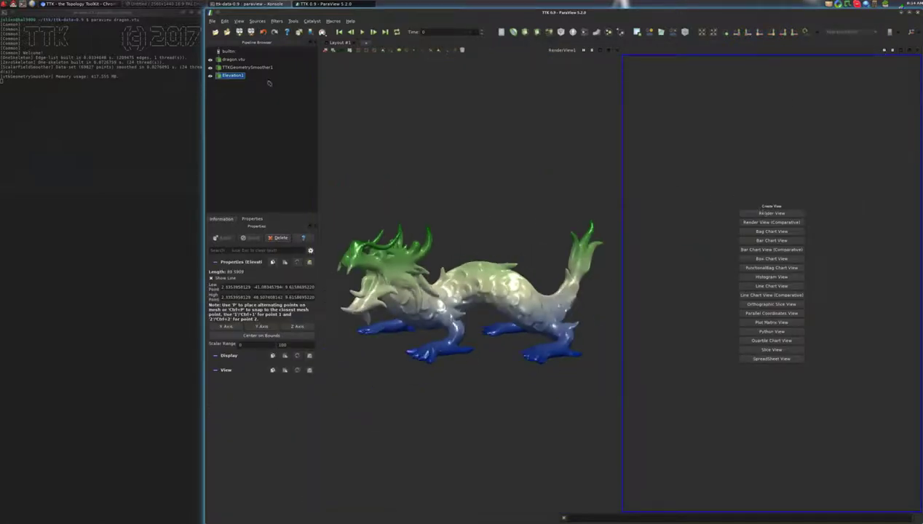
pyautogui.hotkey('ctrl', 'space')
pyautogui.write('curve')
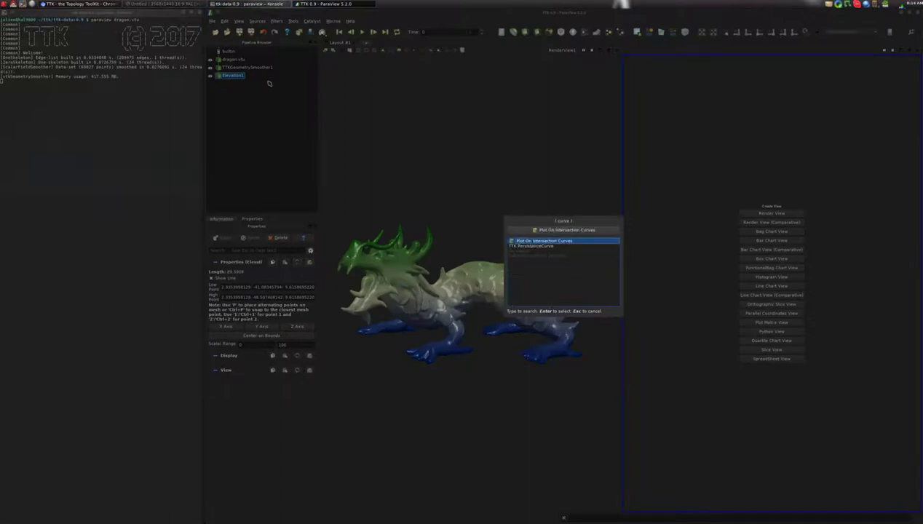
pyautogui.press('Down')
pyautogui.press('Return')
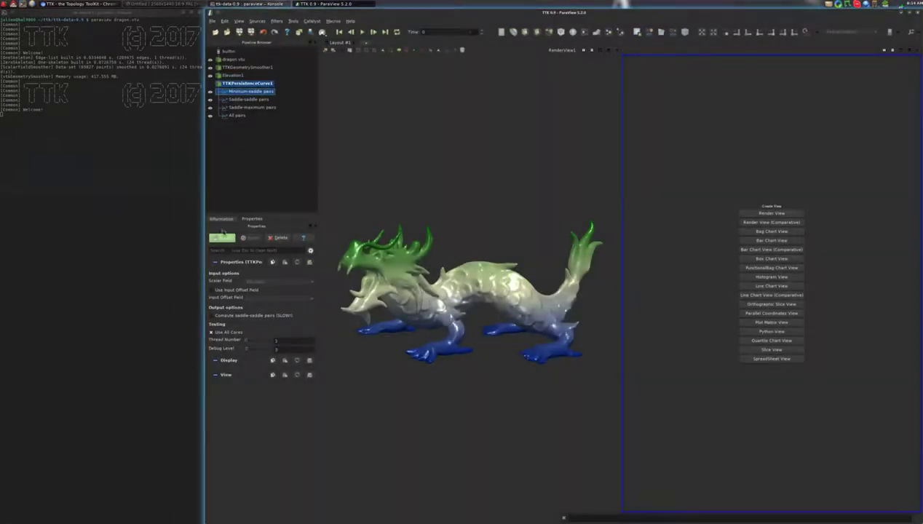
pyautogui.click(221, 238)
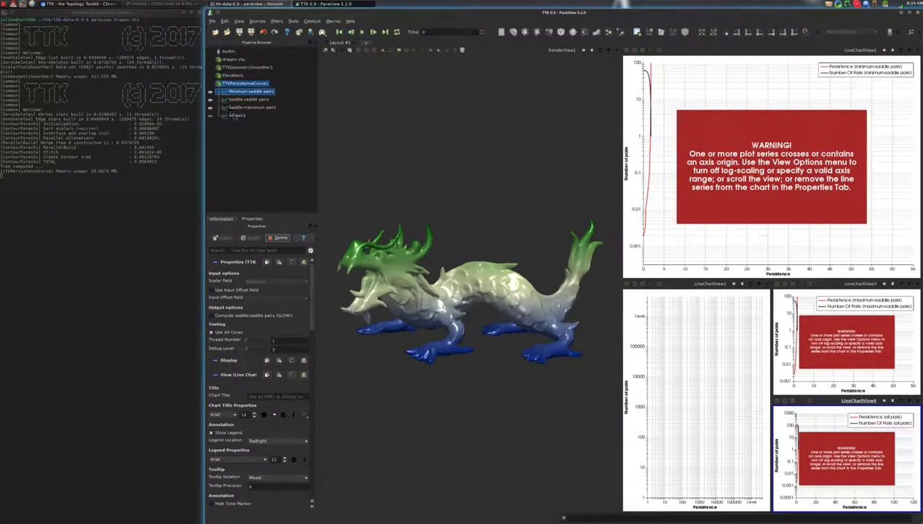
# Close LineChartView3, LineChartView4 and LineChartView2, and plot the All pairs curve in the remaining chart
pyautogui.click(915, 286)
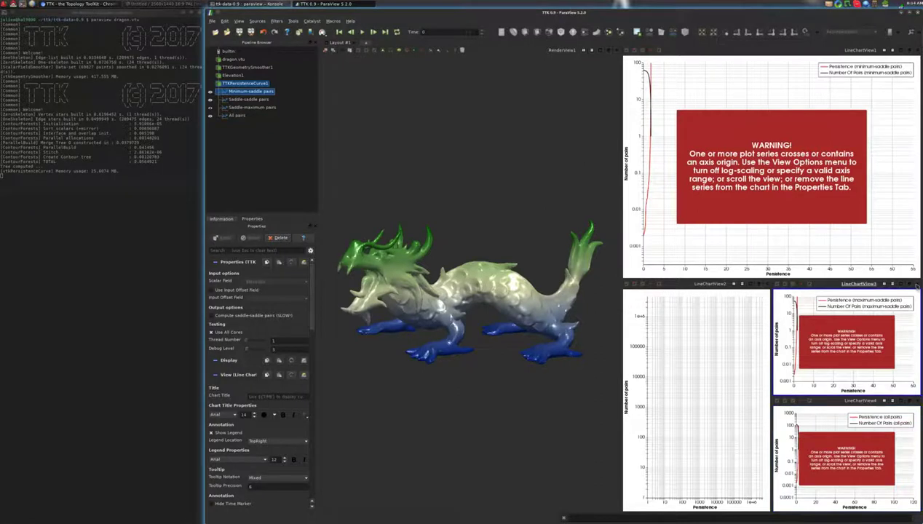
pyautogui.click(914, 284)
pyautogui.click(914, 284)
pyautogui.click(914, 285)
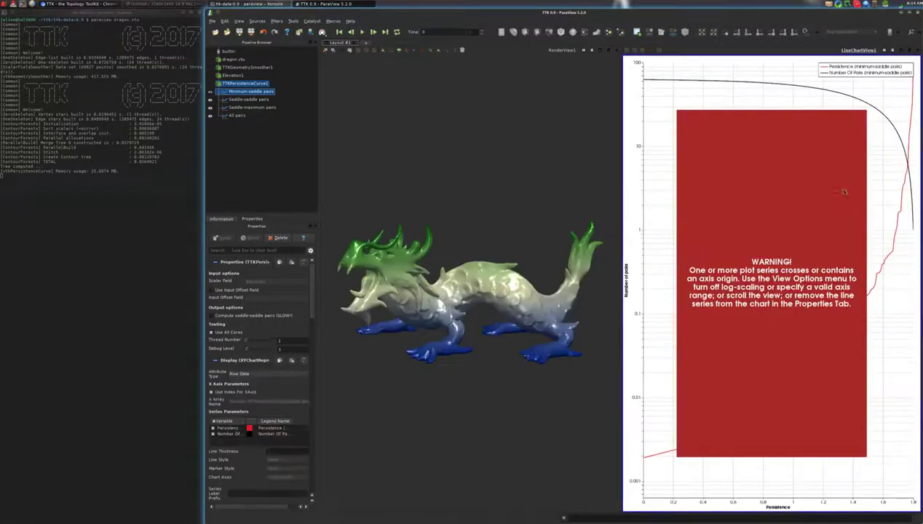
pyautogui.click(210, 115)
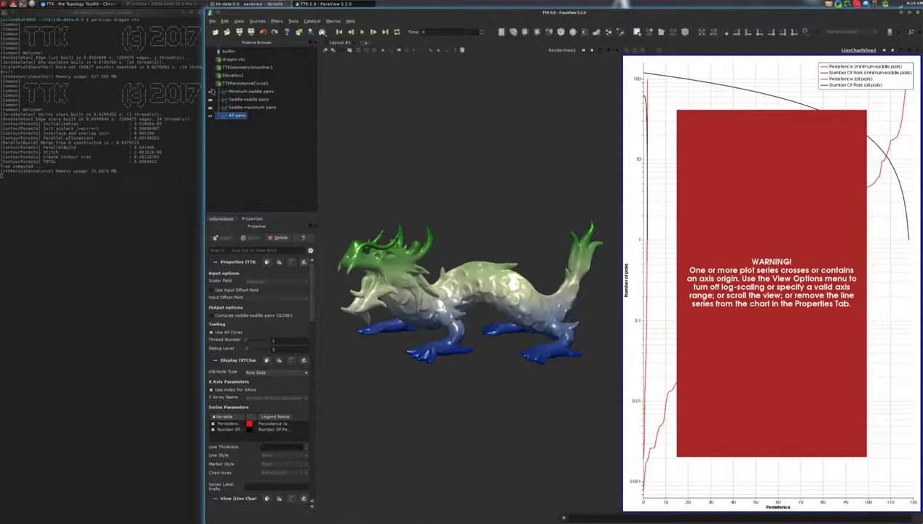
# Plot only Number Of Pairs (all pairs) against Persistence (all pairs), hiding minimum-saddle pairs and Persistence
pyautogui.click(210, 90)
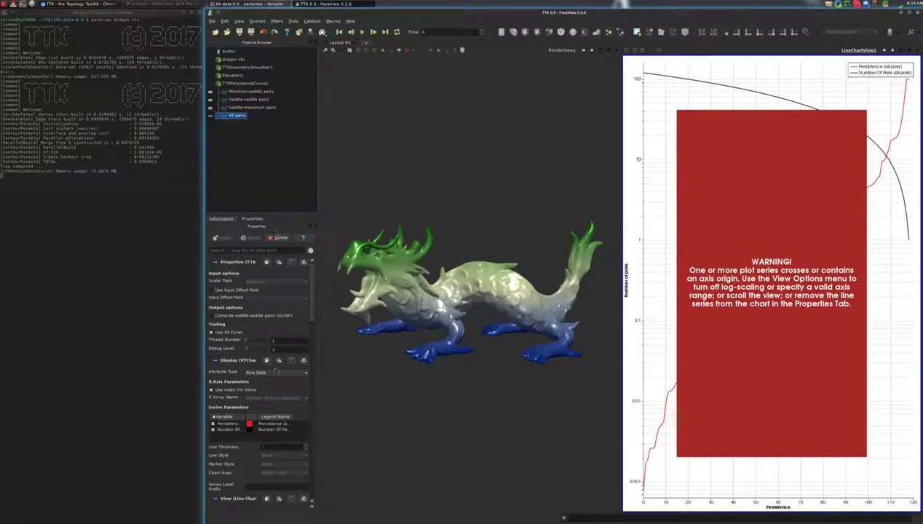
pyautogui.click(231, 394)
pyautogui.click(275, 398)
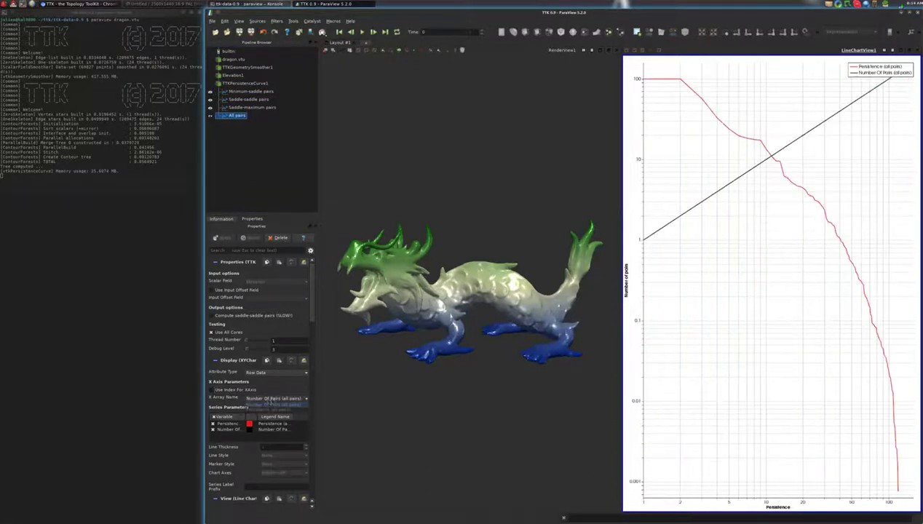
pyautogui.click(275, 409)
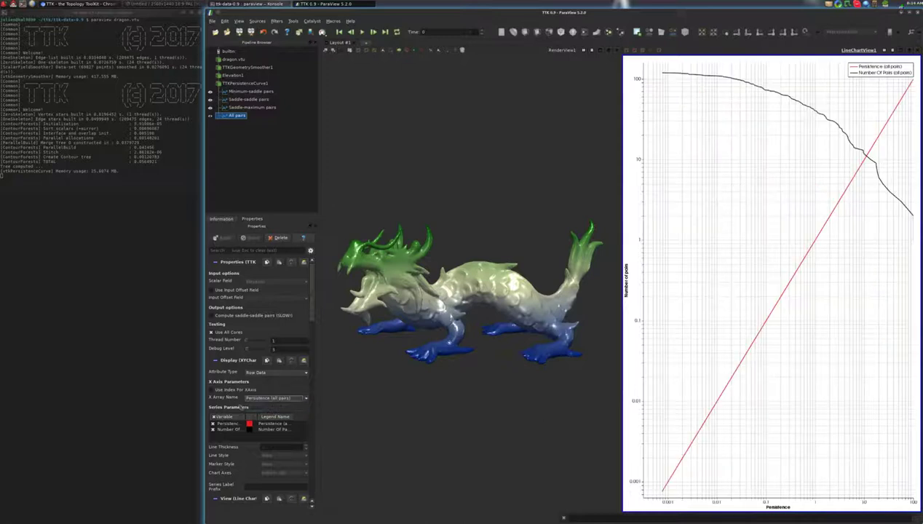
pyautogui.click(213, 424)
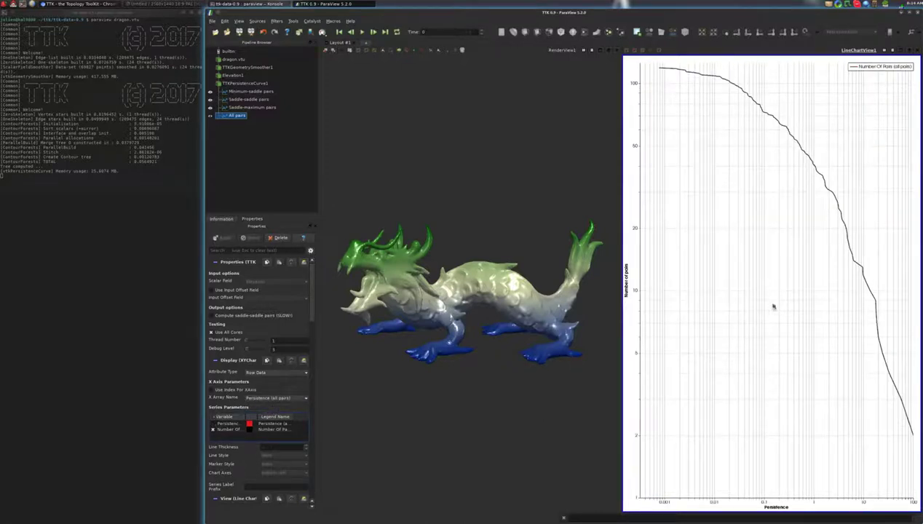
pyautogui.scroll(-2, 779, 304)
pyautogui.moveTo(694, 131); pyautogui.dragTo(875, 436)
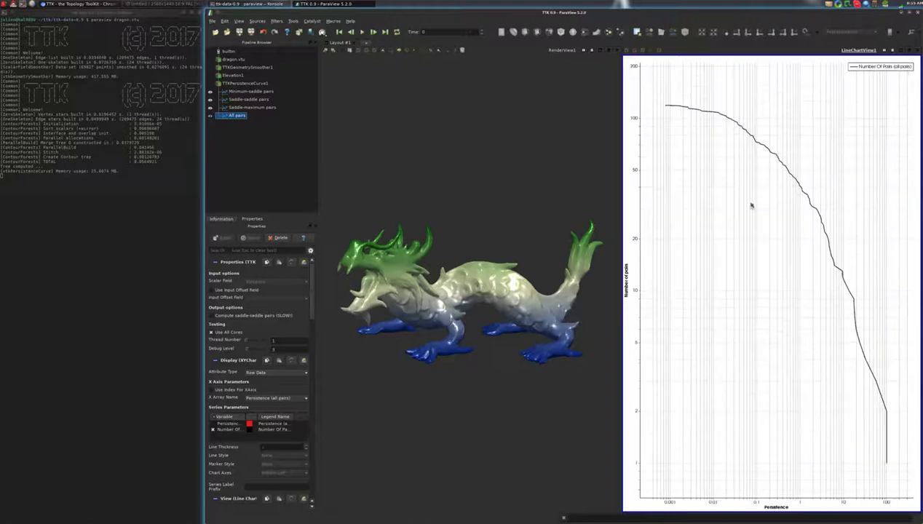
pyautogui.moveTo(660, 100); pyautogui.dragTo(890, 469)
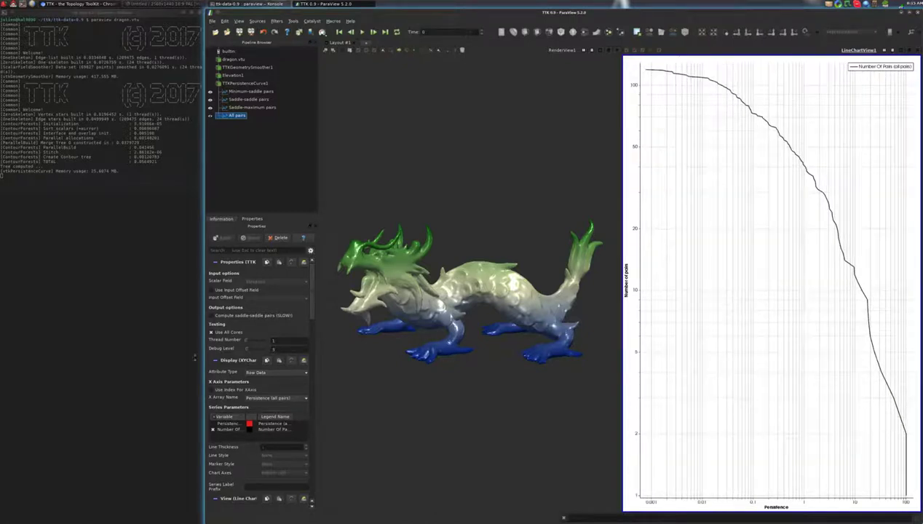
# Make the Number Of Pairs line dark blue with a line thickness of 3
pyautogui.doubleClick(250, 429)
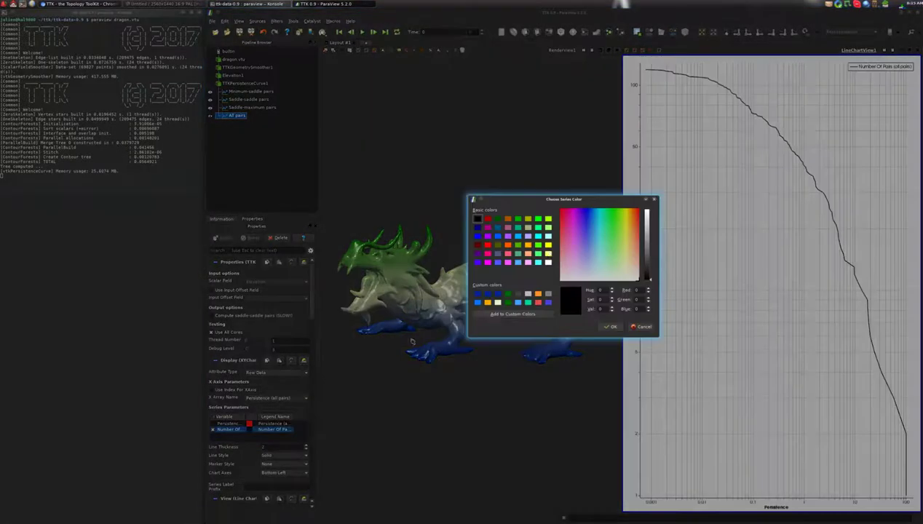
pyautogui.click(488, 294)
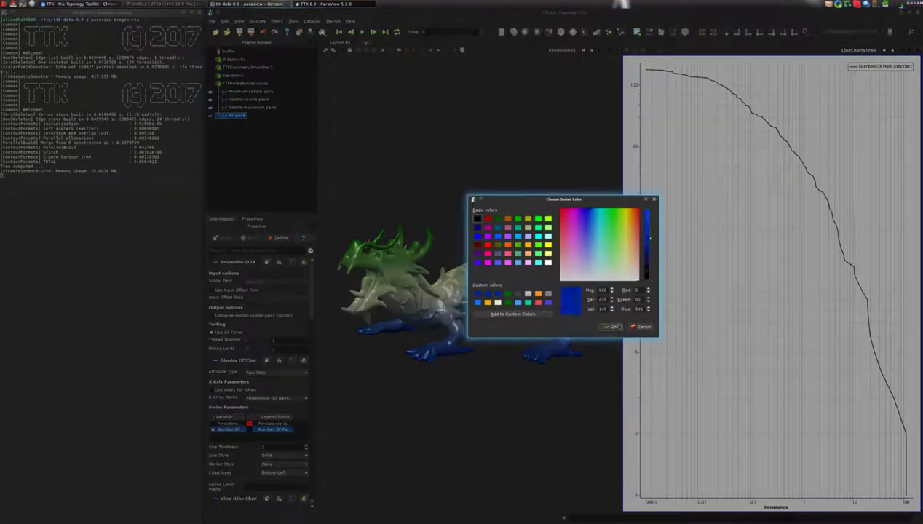
pyautogui.click(613, 327)
pyautogui.scroll(1, 276, 449)
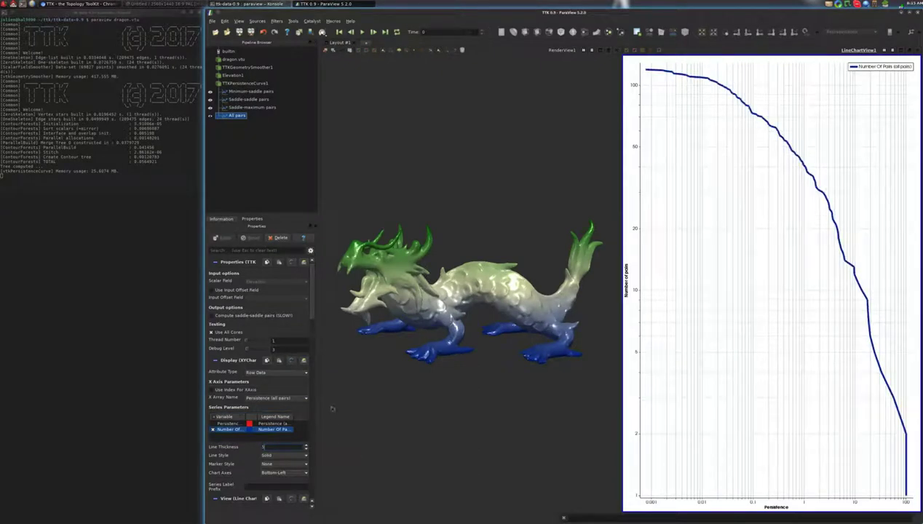
pyautogui.moveTo(311, 313); pyautogui.dragTo(308, 379)
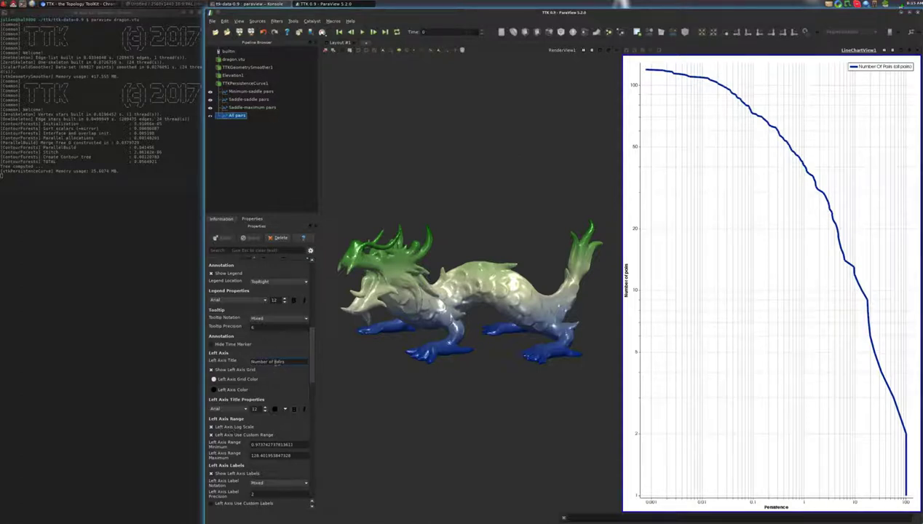
pyautogui.scroll(-5, 305, 355)
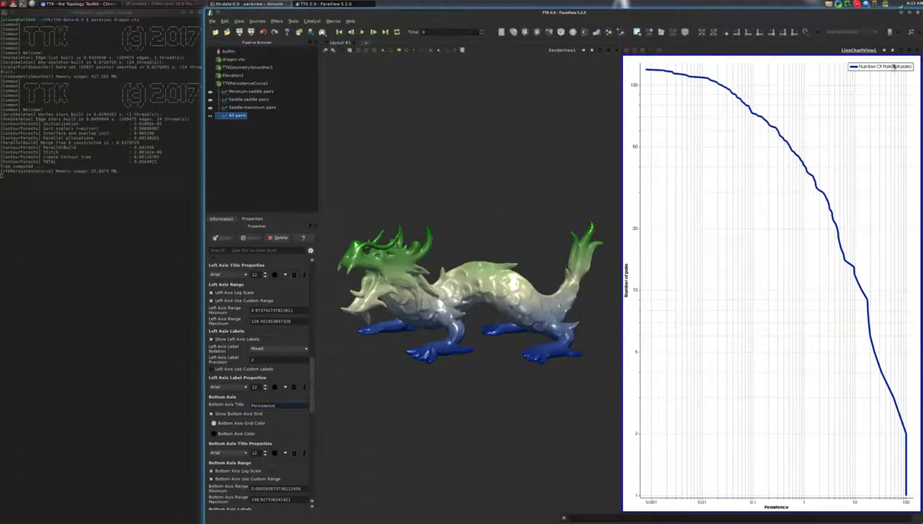
# Split off a new 3D render view and add TTKPersistenceDiagram to Elevation1
pyautogui.click(892, 53)
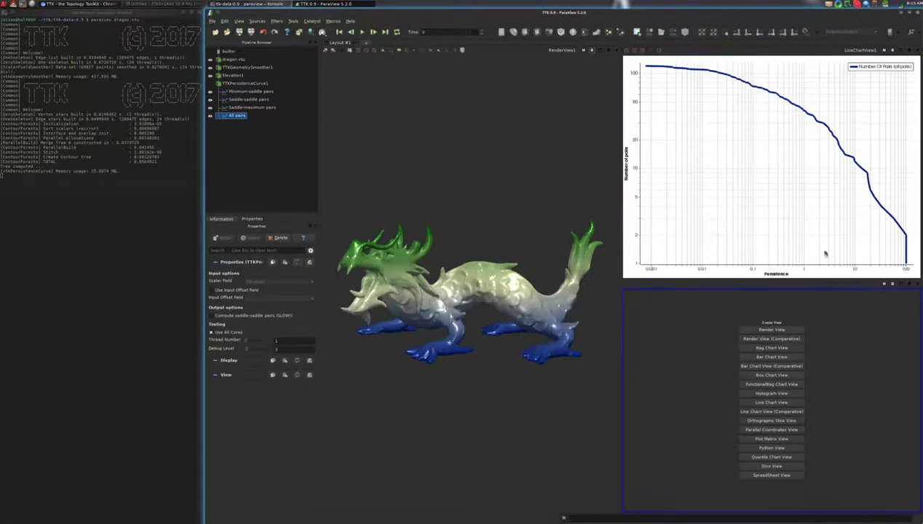
pyautogui.click(780, 330)
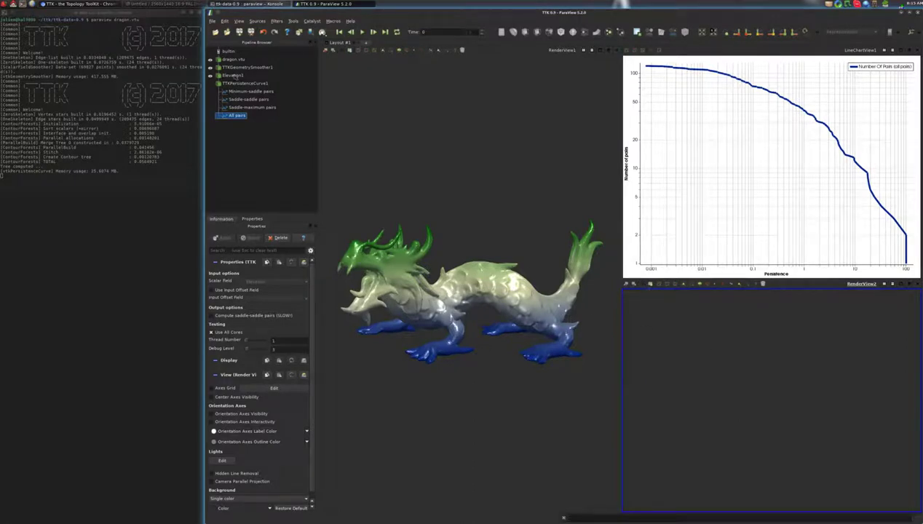
pyautogui.click(227, 75)
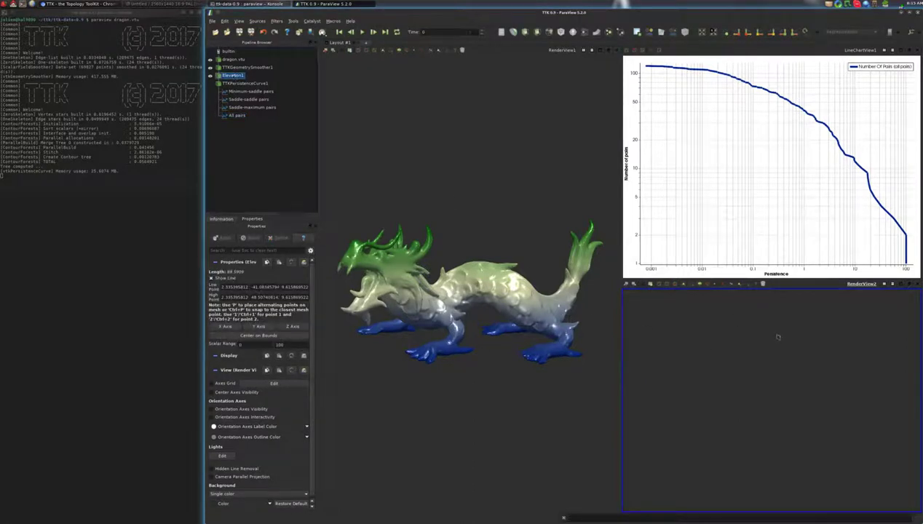
pyautogui.hotkey('ctrl', 'space')
pyautogui.write('pers')
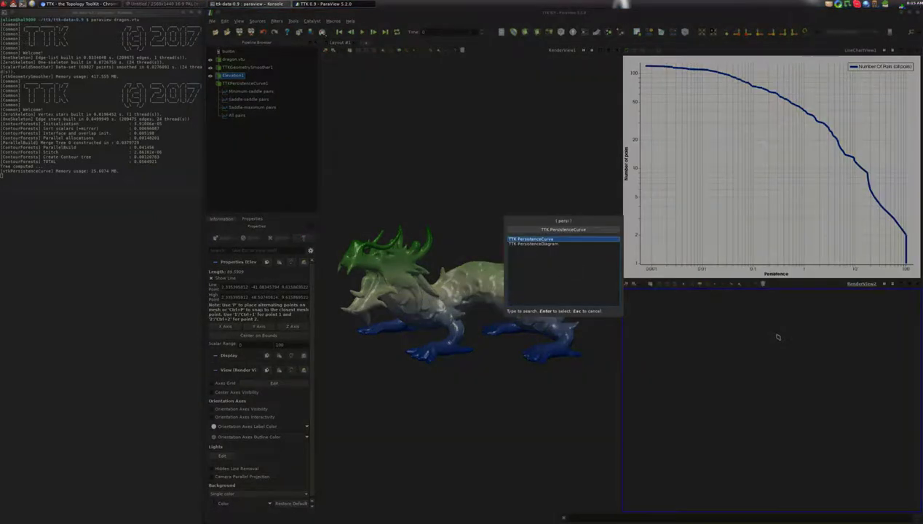
pyautogui.press('Down')
pyautogui.press('Return')
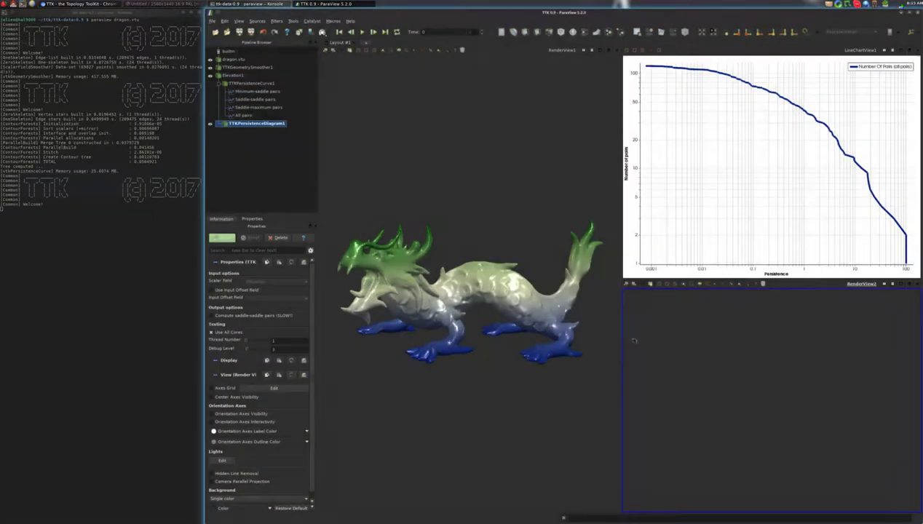
# Compute the persistence diagram and frame it with an axes grid titled Birth and Death
pyautogui.click(221, 238)
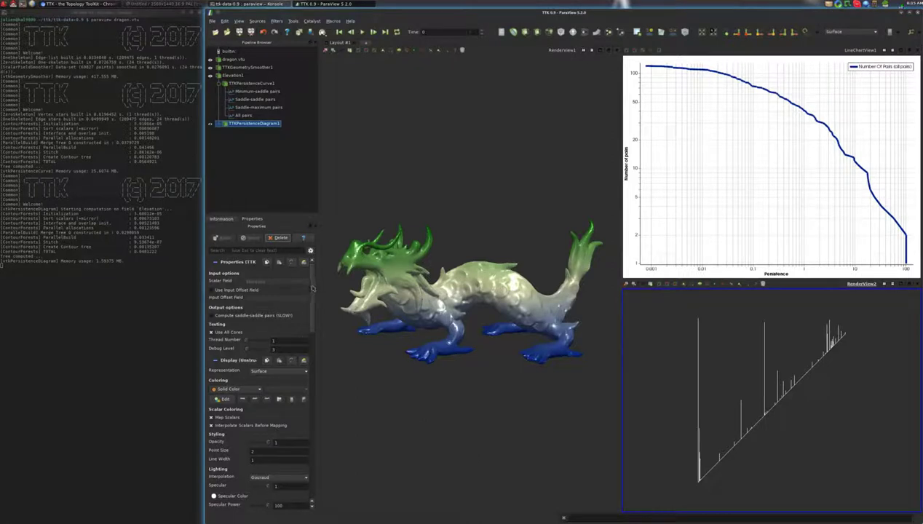
pyautogui.moveTo(310, 281); pyautogui.dragTo(312, 437)
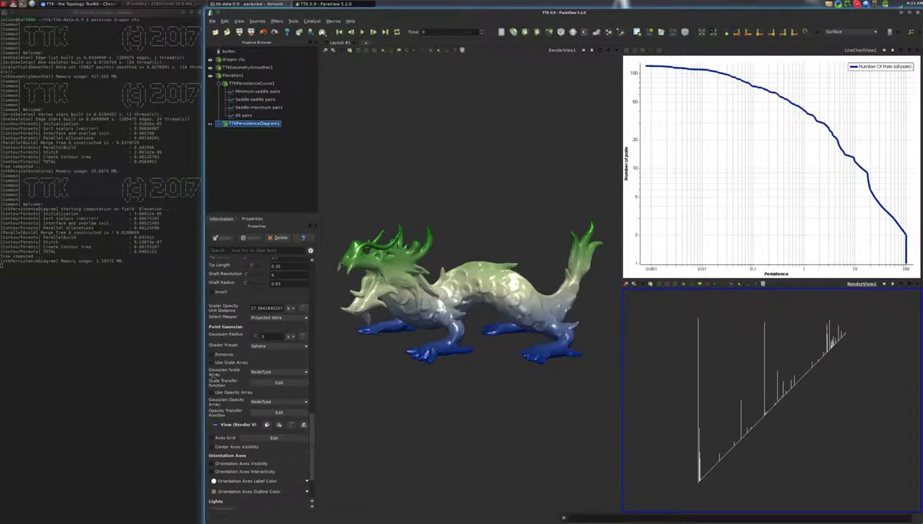
pyautogui.click(220, 438)
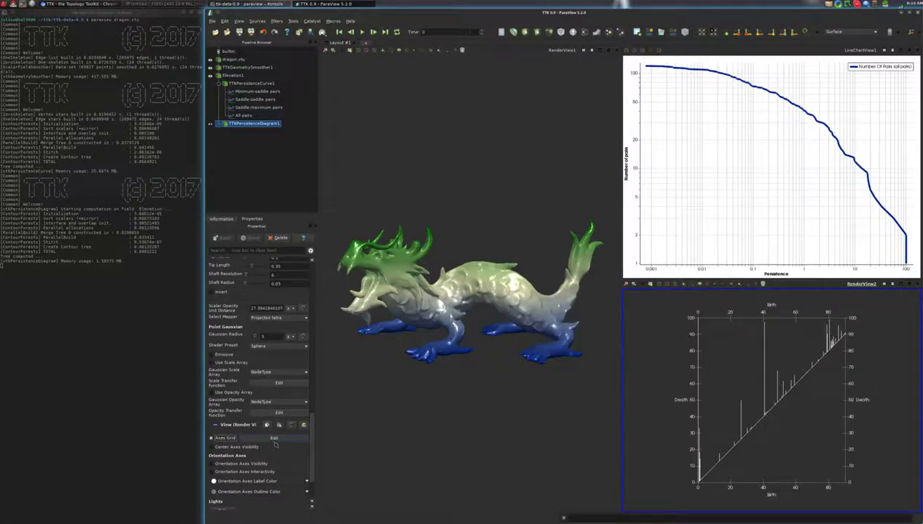
pyautogui.click(274, 437)
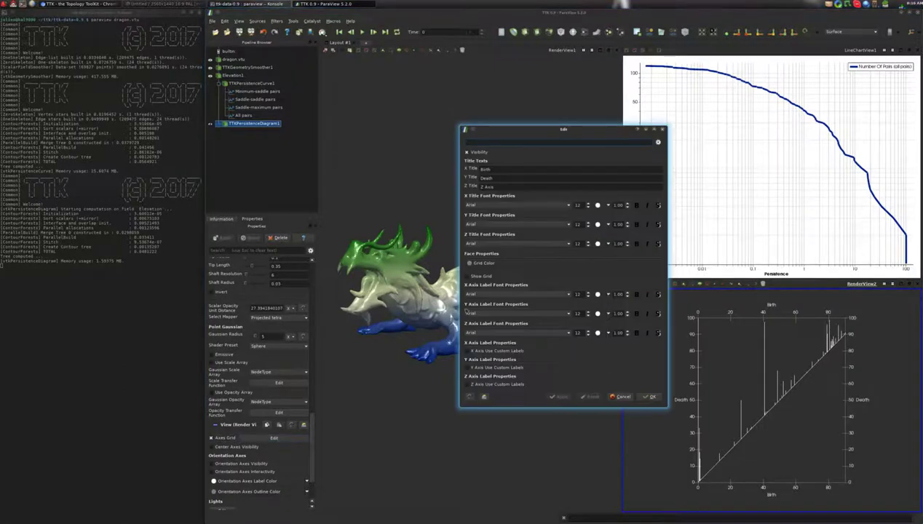
pyautogui.click(492, 177)
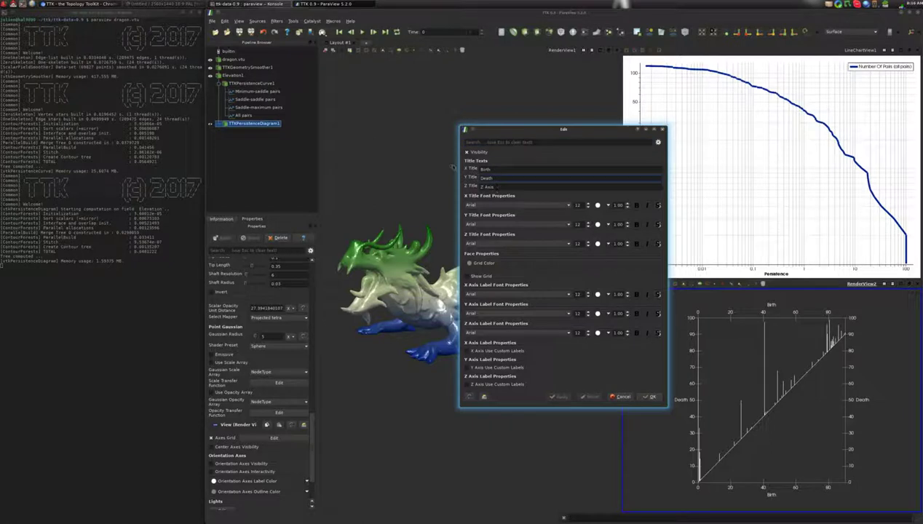
pyautogui.click(492, 169)
pyautogui.click(659, 129)
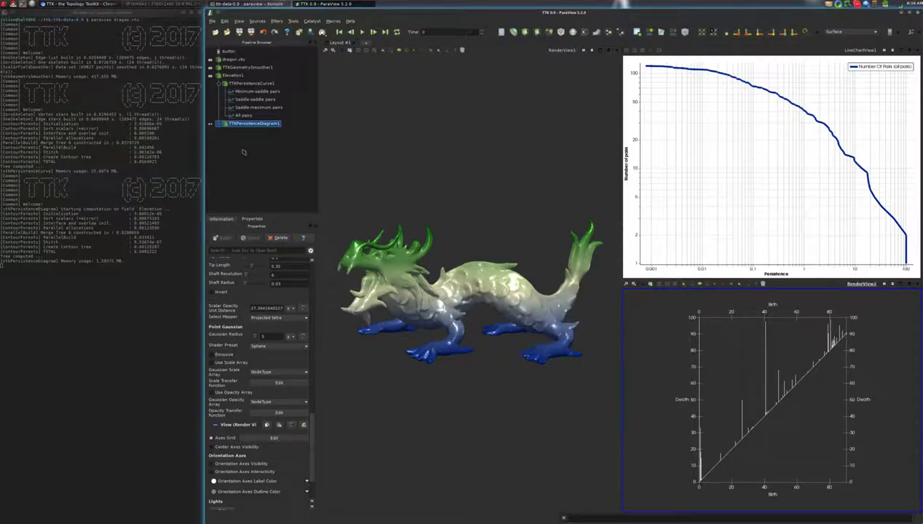
# Threshold the diagram by PairIdentifier with a maximum of -0.1 to keep only the diagonal
pyautogui.hotkey('ctrl', 'space')
pyautogui.write('thre')
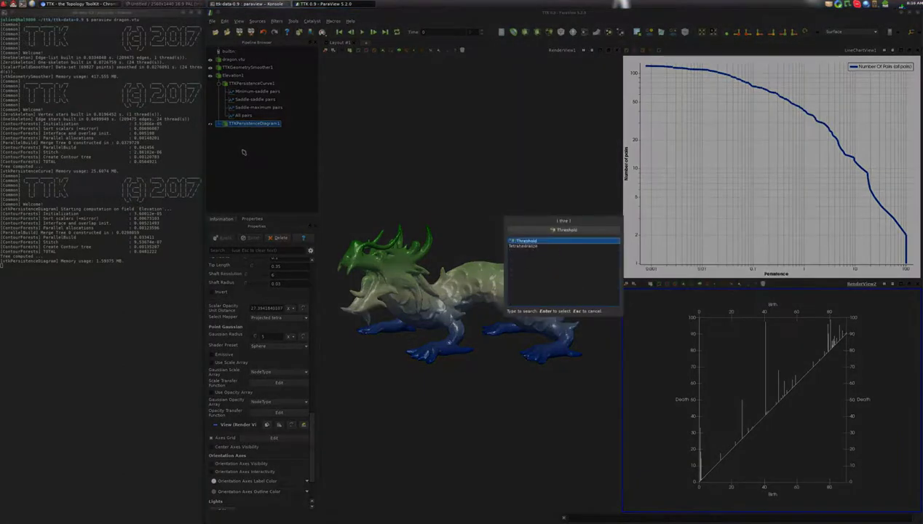
pyautogui.press('Return')
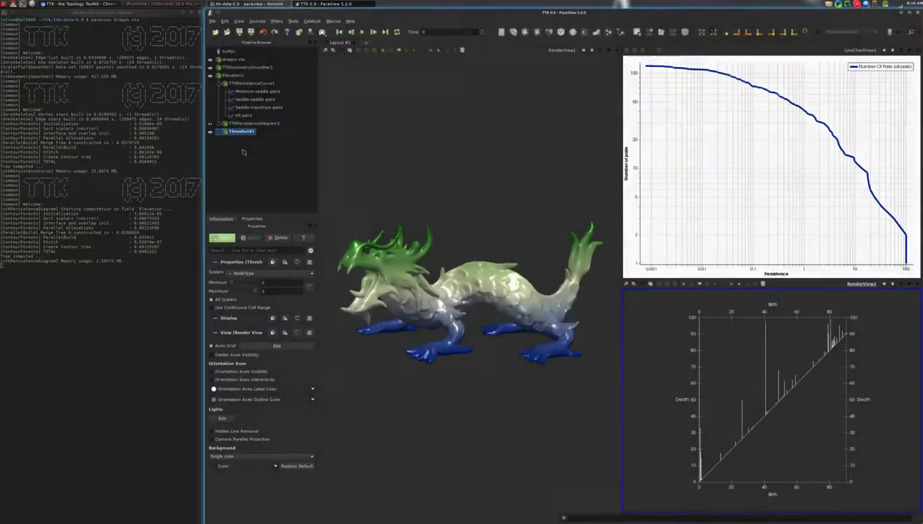
pyautogui.click(280, 273)
pyautogui.click(281, 293)
pyautogui.write('-0.1')
pyautogui.click(231, 238)
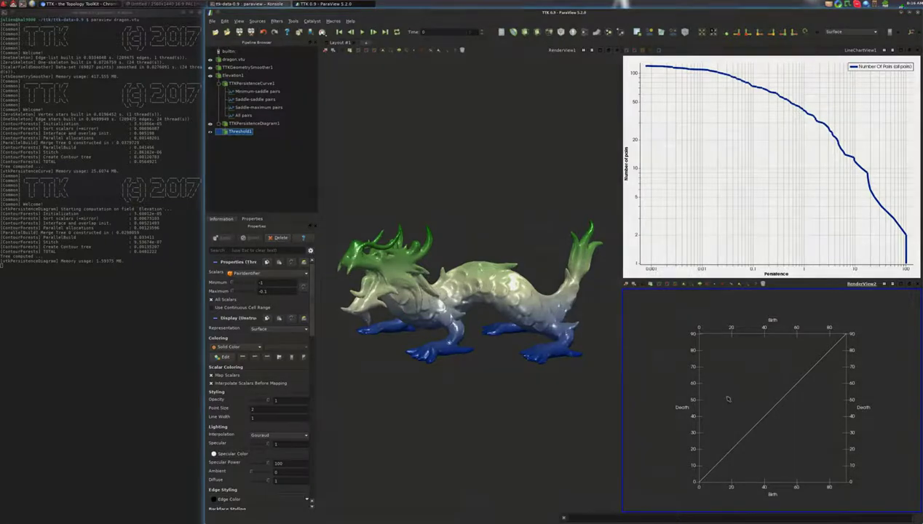
# Add Extract Surface and Tube filters to turn the diagonal into a tube
pyautogui.hotkey('ctrl', 'space')
pyautogui.write('tube')
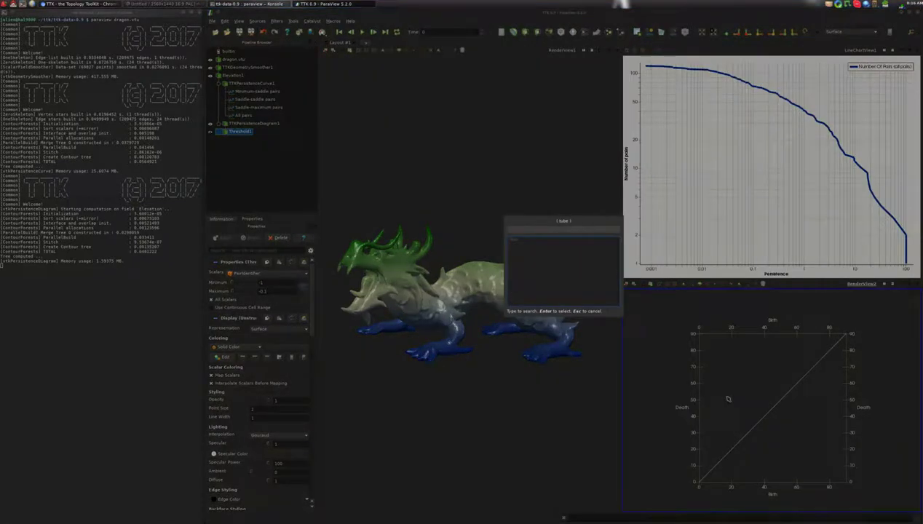
pyautogui.press('BackSpace')
pyautogui.press('BackSpace')
pyautogui.press('BackSpace')
pyautogui.write('sur')
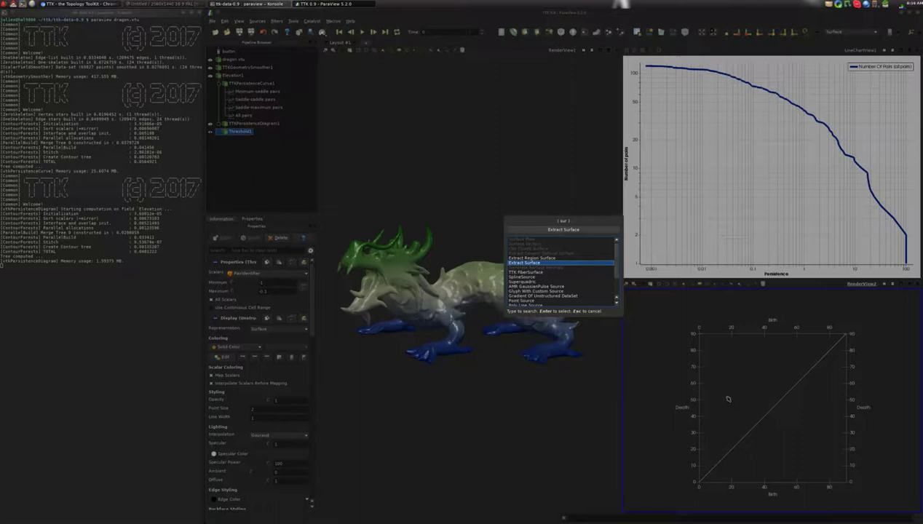
pyautogui.press('Return')
pyautogui.hotkey('ctrl', 'space')
pyautogui.write('tube')
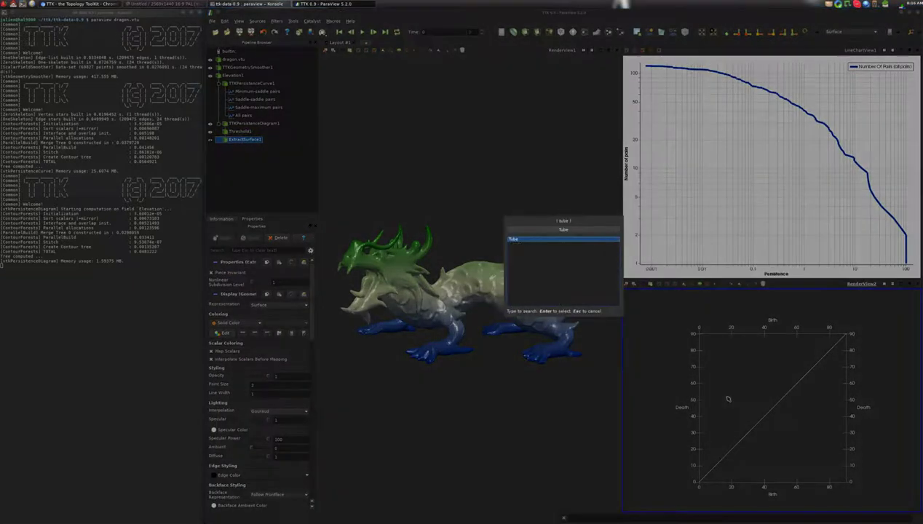
pyautogui.press('Return')
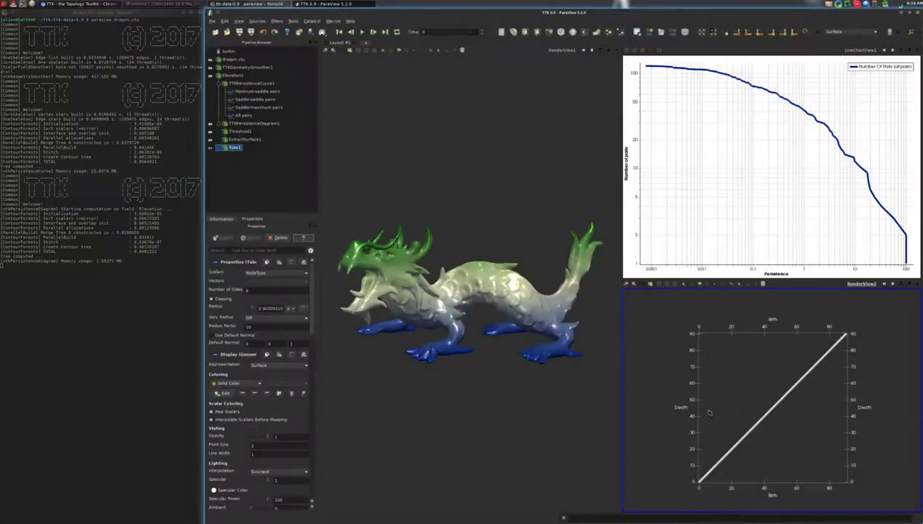
# Give the diagonal tube a dark custom solid colour
pyautogui.click(218, 392)
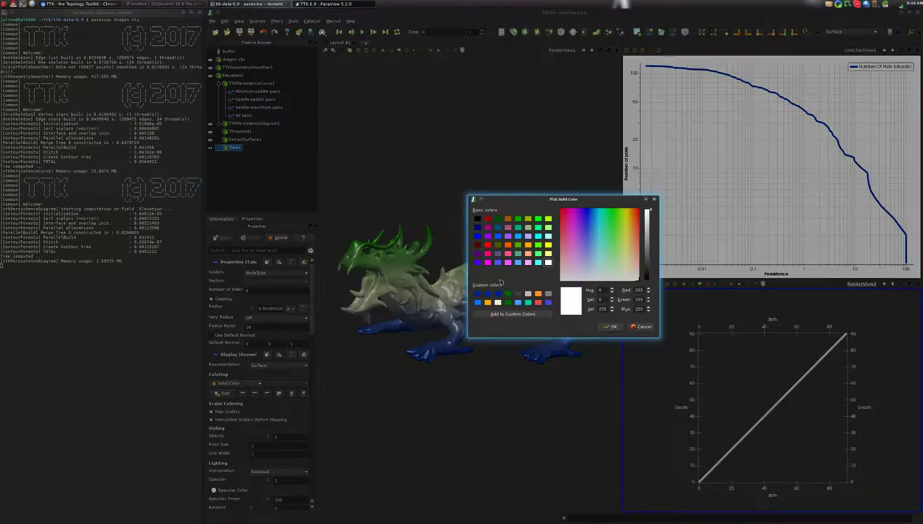
pyautogui.click(515, 291)
pyautogui.click(611, 326)
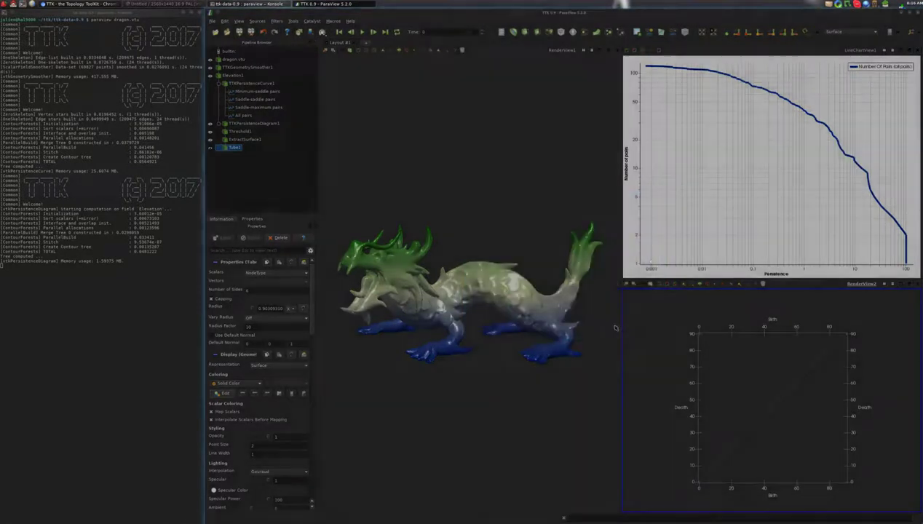
# Threshold the persistence diagram by PairIdentifier and name it PersistencePairs
pyautogui.click(251, 124)
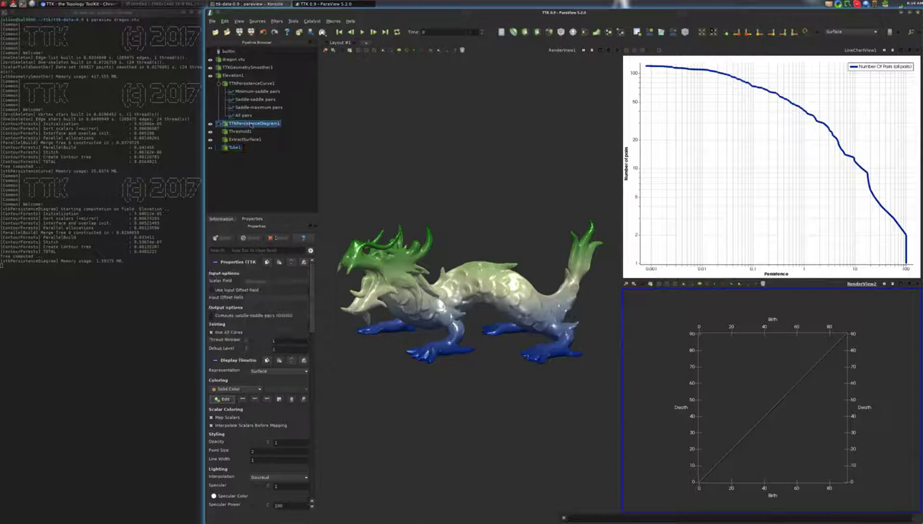
pyautogui.hotkey('ctrl', 'space')
pyautogui.write('thre')
pyautogui.press('Return')
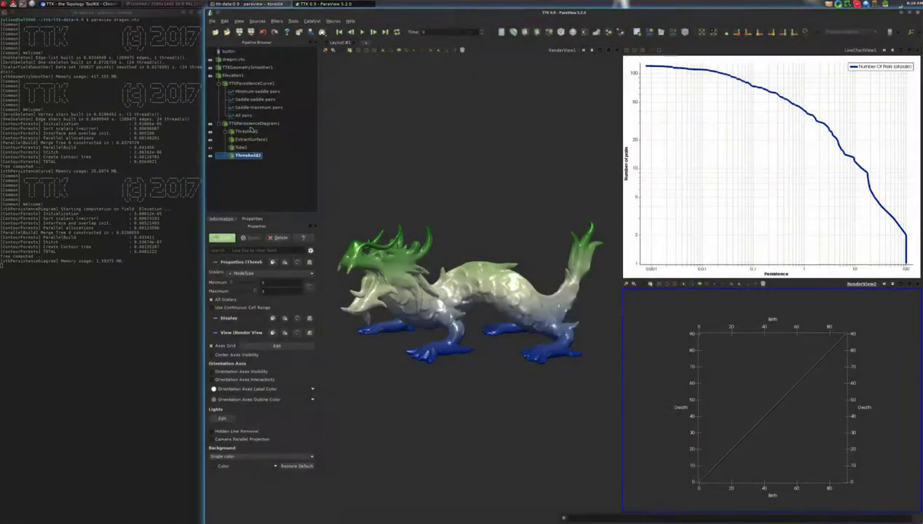
pyautogui.click(296, 274)
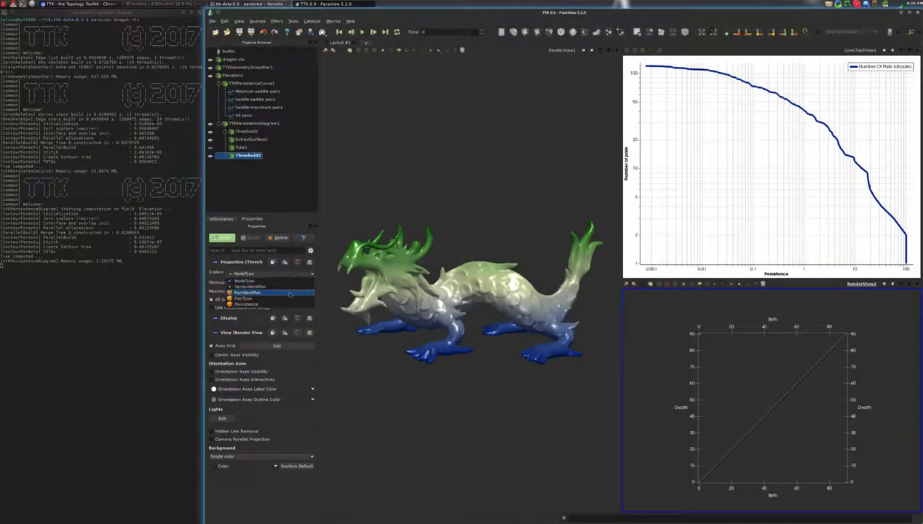
pyautogui.click(290, 293)
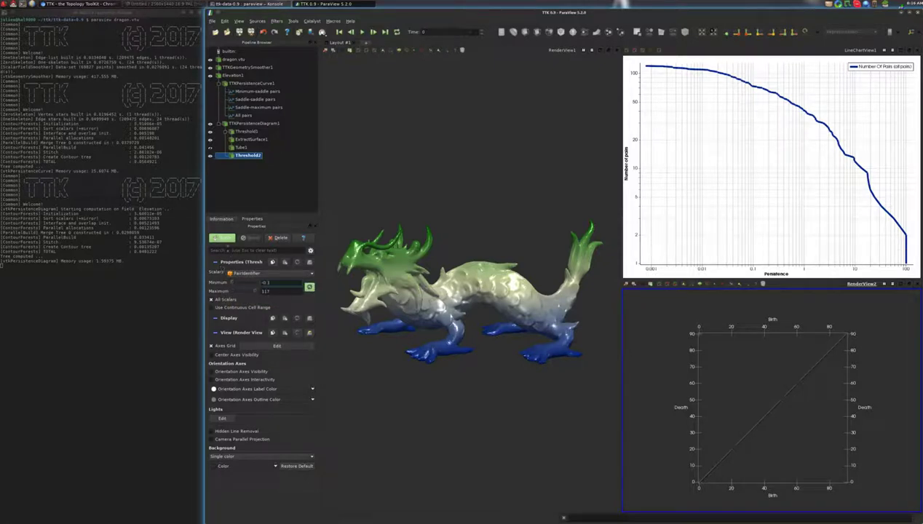
pyautogui.click(222, 237)
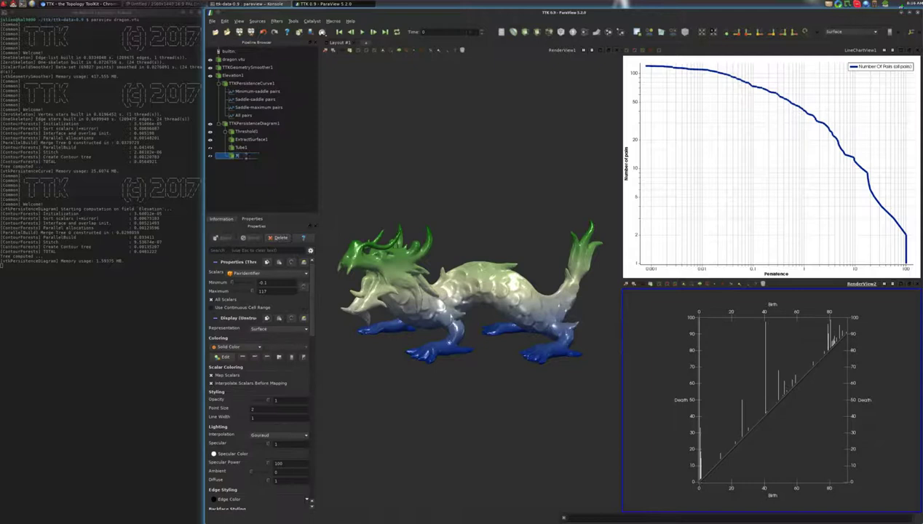
pyautogui.press('Return')
# Add a Threshold on Persistence with minimum 10, named PersistenceThreshold
pyautogui.hotkey('ctrl', 'space')
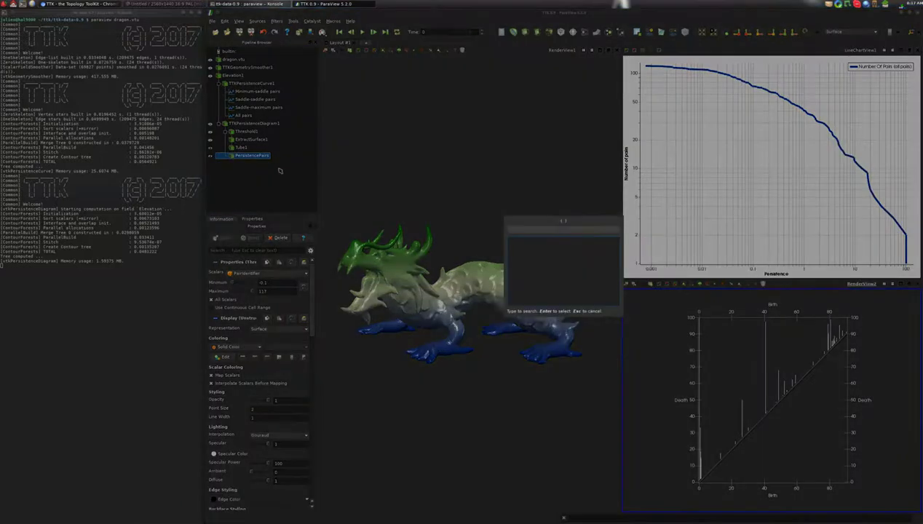
pyautogui.write('Threshold')
pyautogui.press('Return')
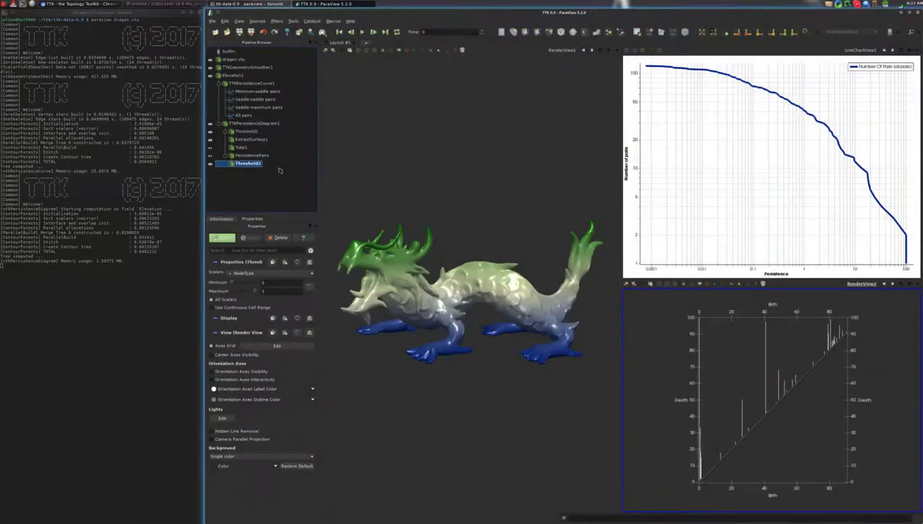
pyautogui.click(271, 274)
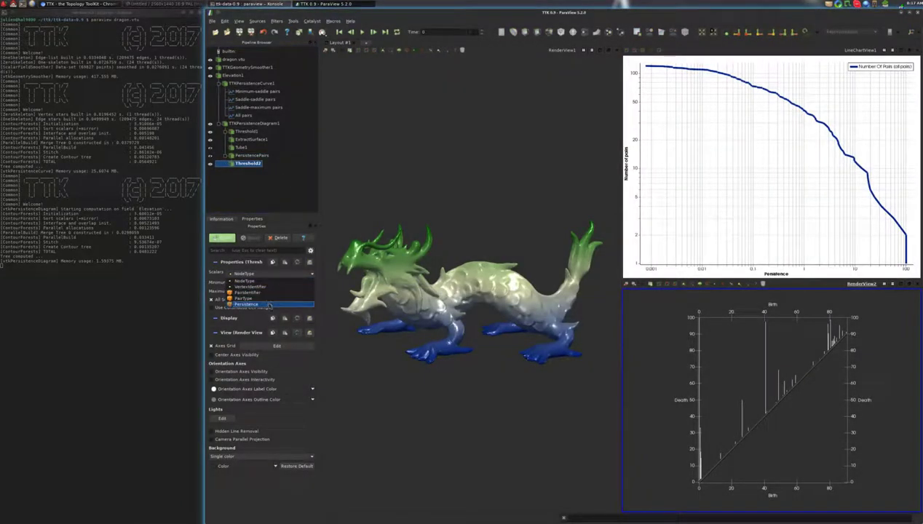
pyautogui.click(268, 303)
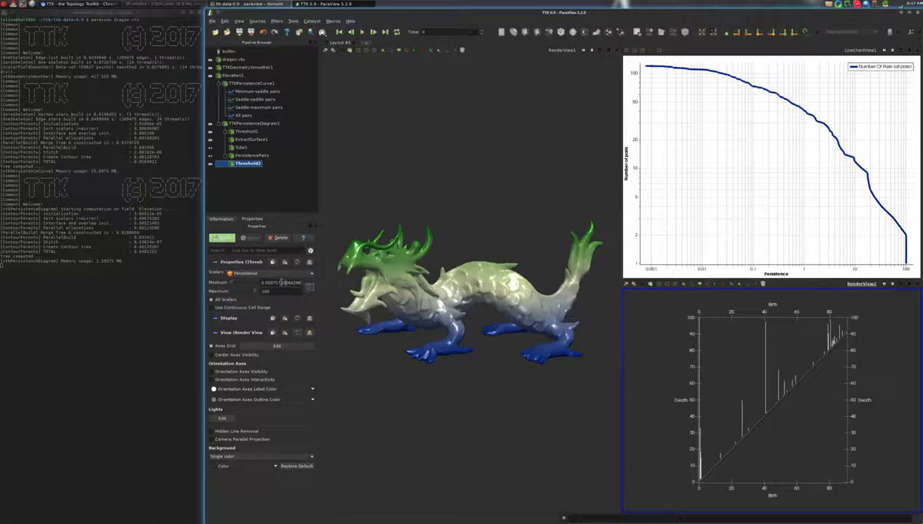
pyautogui.doubleClick(281, 282)
pyautogui.write('0')
pyautogui.click(229, 238)
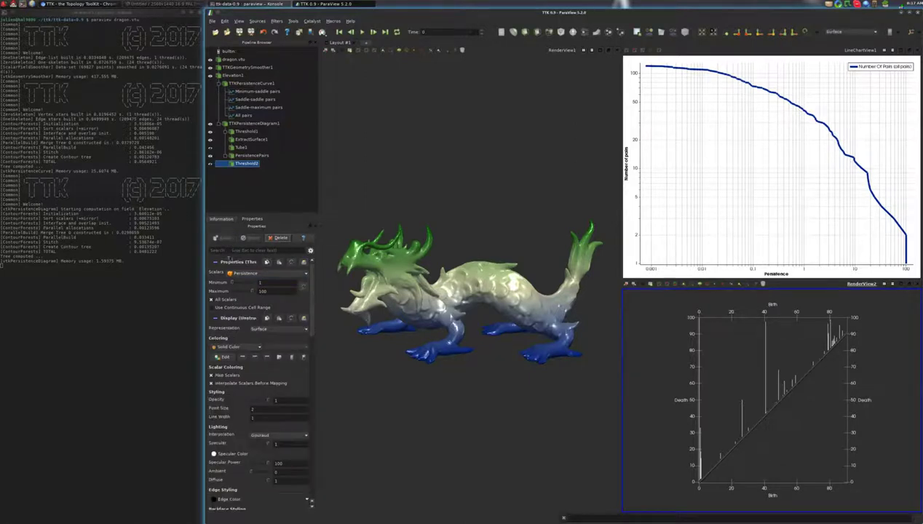
pyautogui.write('0')
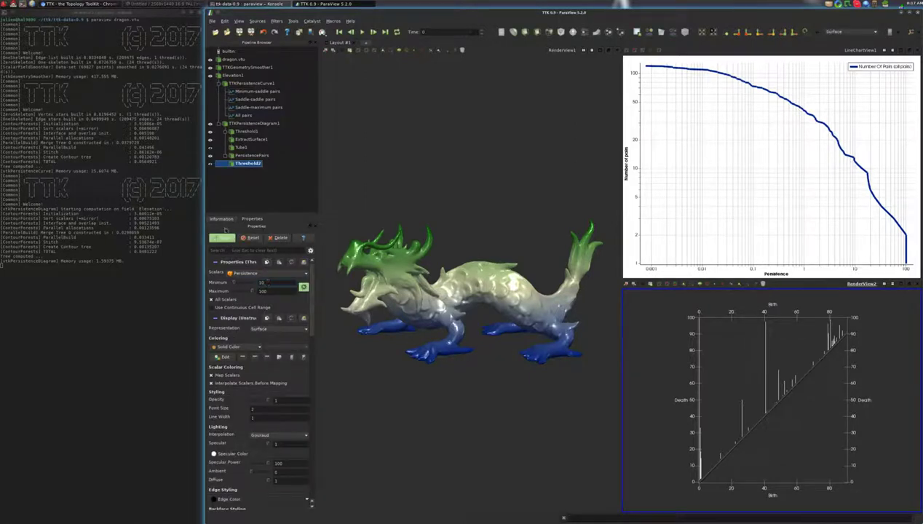
pyautogui.click(225, 238)
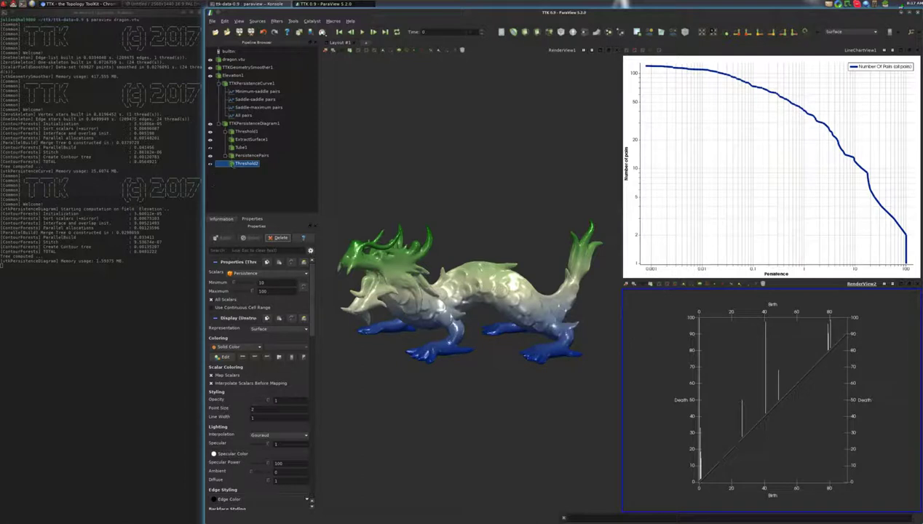
pyautogui.click(241, 163)
pyautogui.write('PiPu')
pyautogui.write('ld')
pyautogui.press('Return')
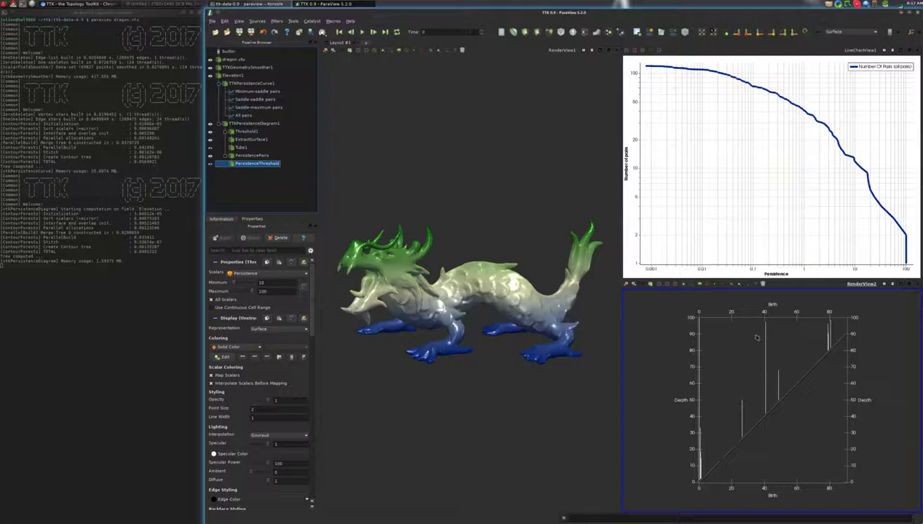
# Add a TTKSphereFromPoint filter to place spheres on the remaining persistence pairs
pyautogui.hotkey('ctrl', 'space')
pyautogui.write('sphere')
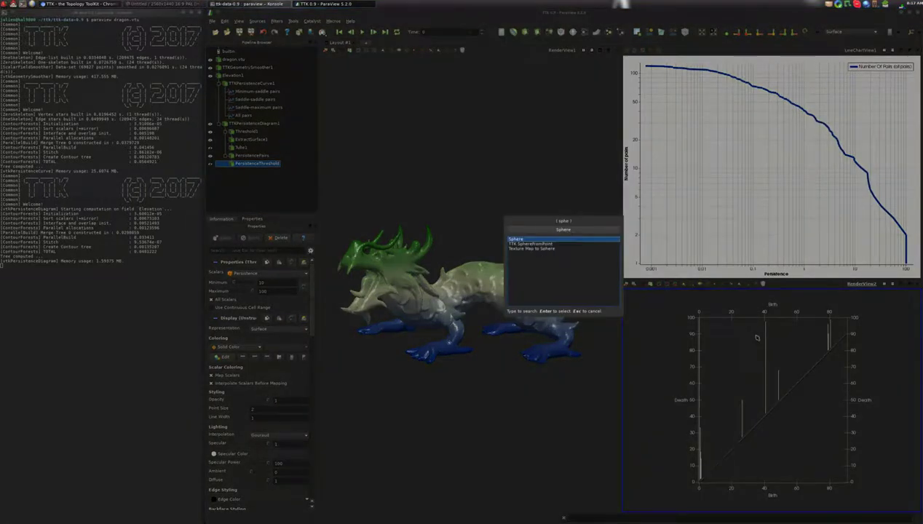
pyautogui.press('Return')
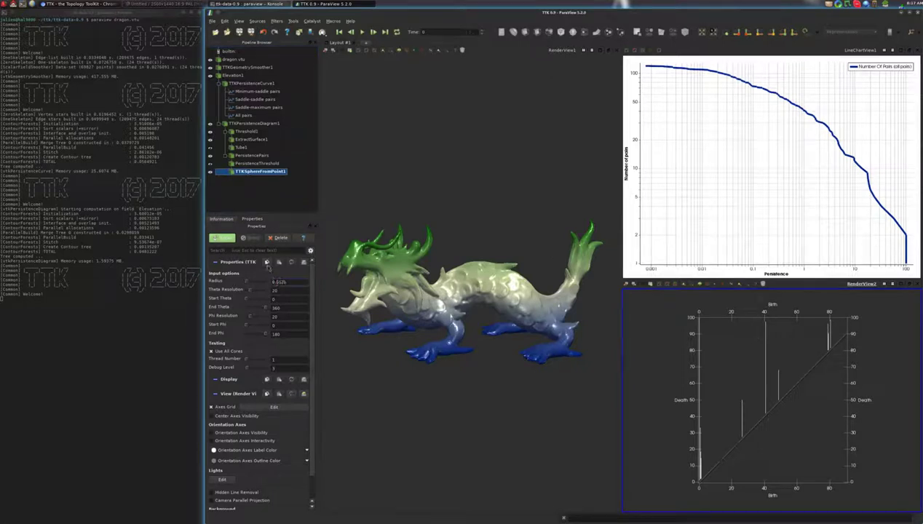
pyautogui.click(221, 238)
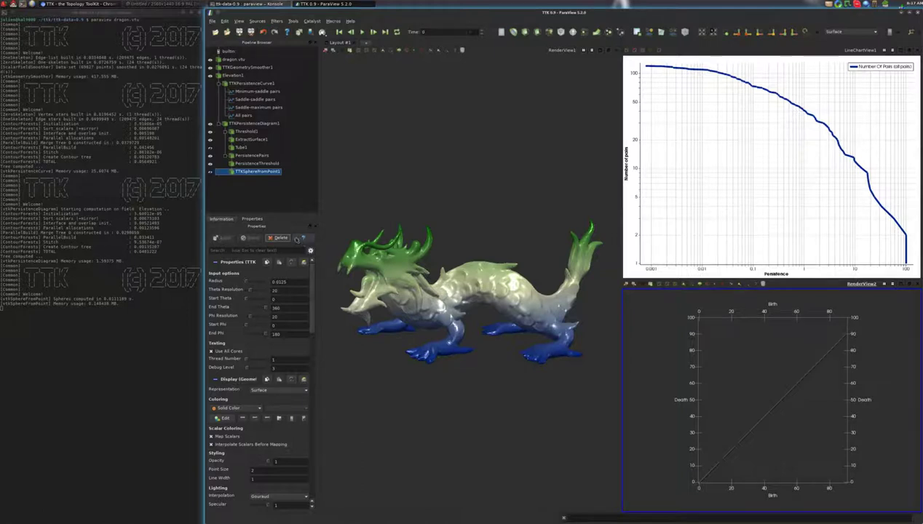
# Set the sphere radius to 1.25 after trying 0.05, 5 and 0.5
pyautogui.tripleClick(289, 276)
pyautogui.write('0.05')
pyautogui.click(230, 237)
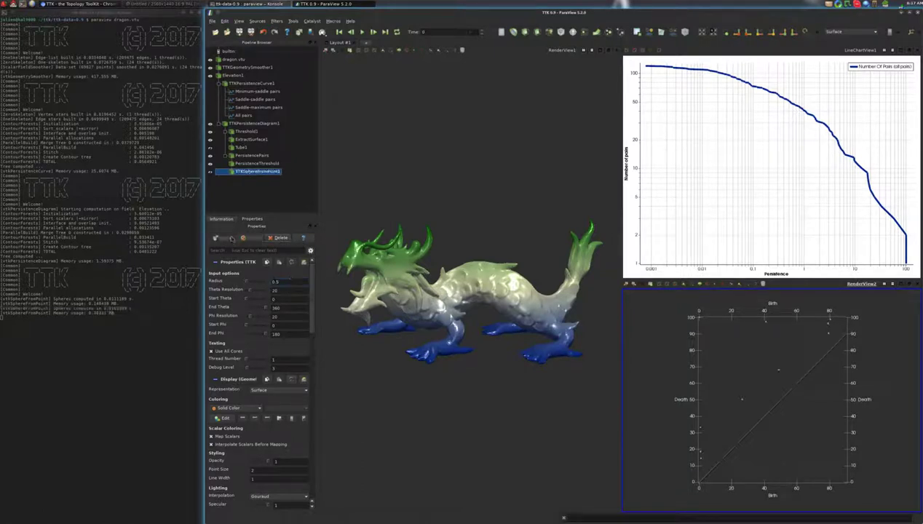
pyautogui.write('5')
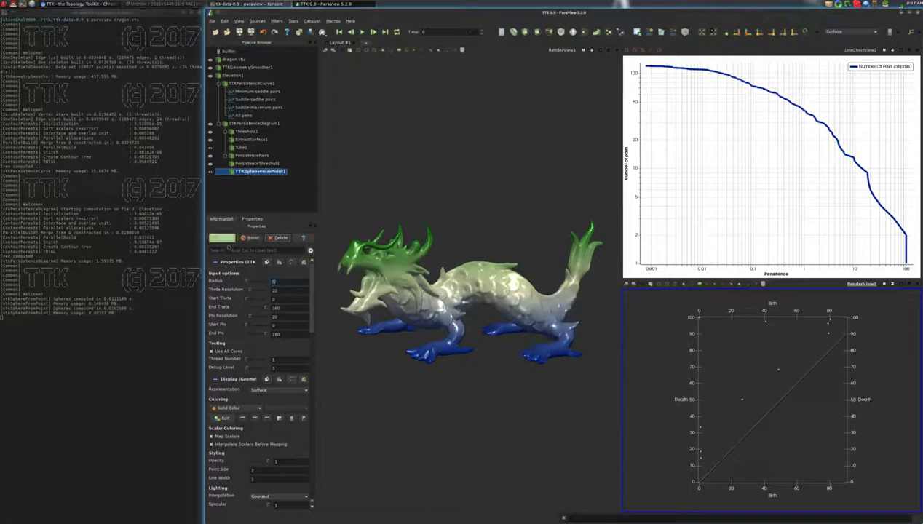
pyautogui.click(225, 238)
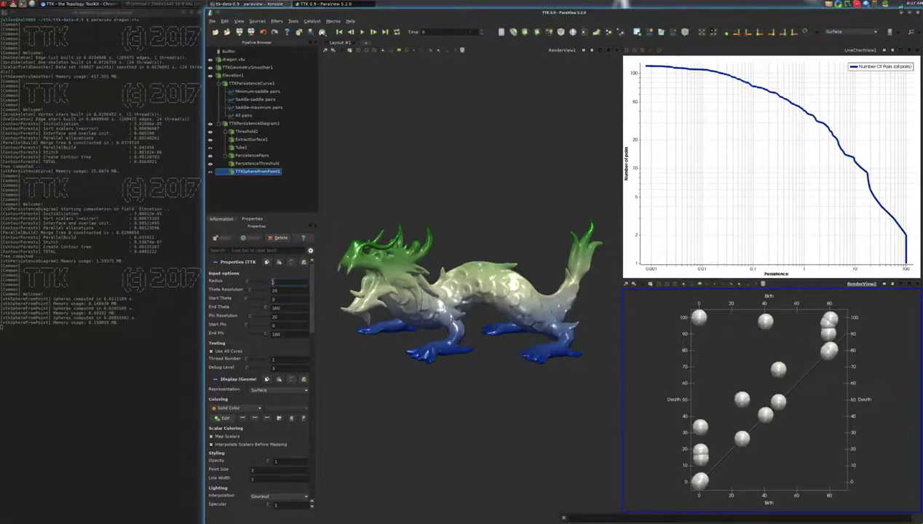
pyautogui.tripleClick(273, 280)
pyautogui.write('0.5')
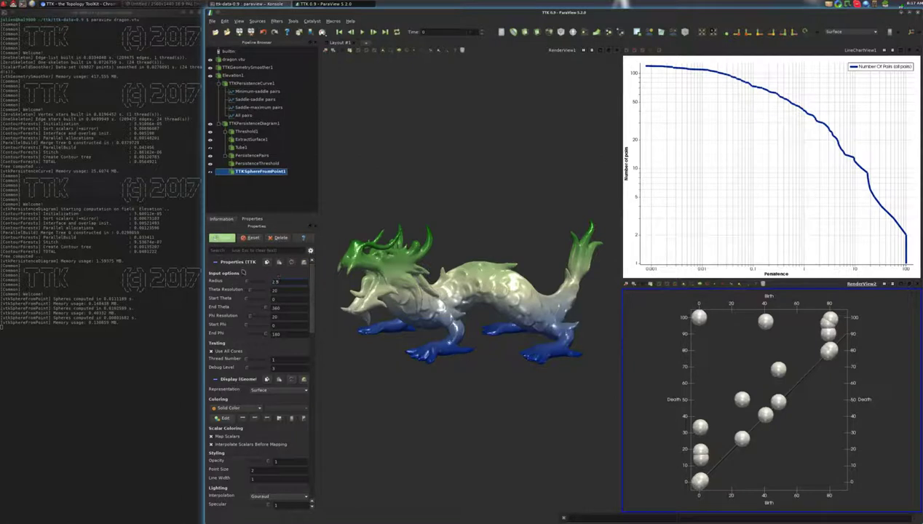
pyautogui.click(227, 238)
pyautogui.moveTo(248, 283); pyautogui.dragTo(259, 290)
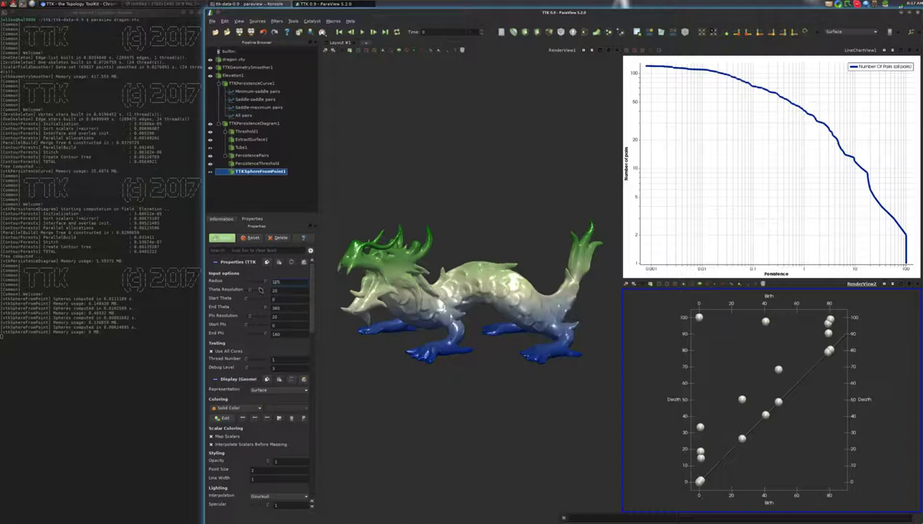
pyautogui.click(223, 238)
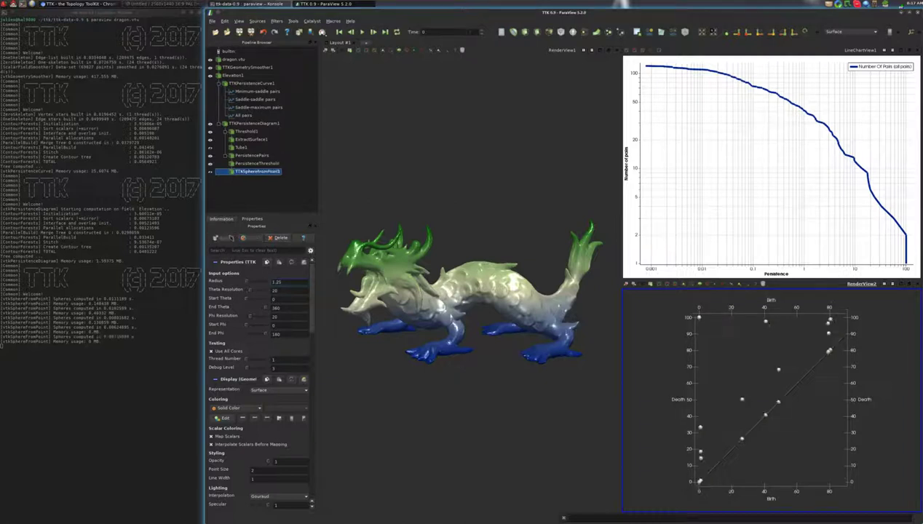
# Colour the diagram spheres by NodeType, briefly checking the PersistencePairs settings
pyautogui.click(234, 408)
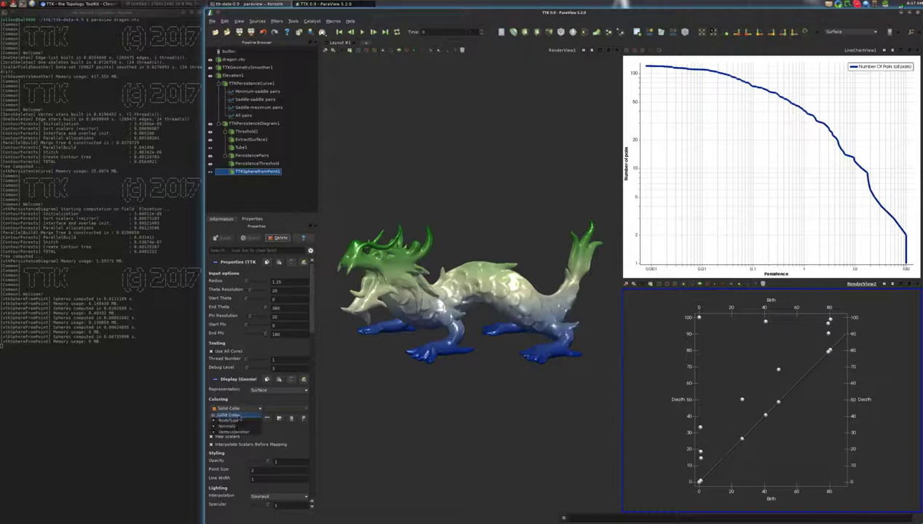
pyautogui.click(234, 418)
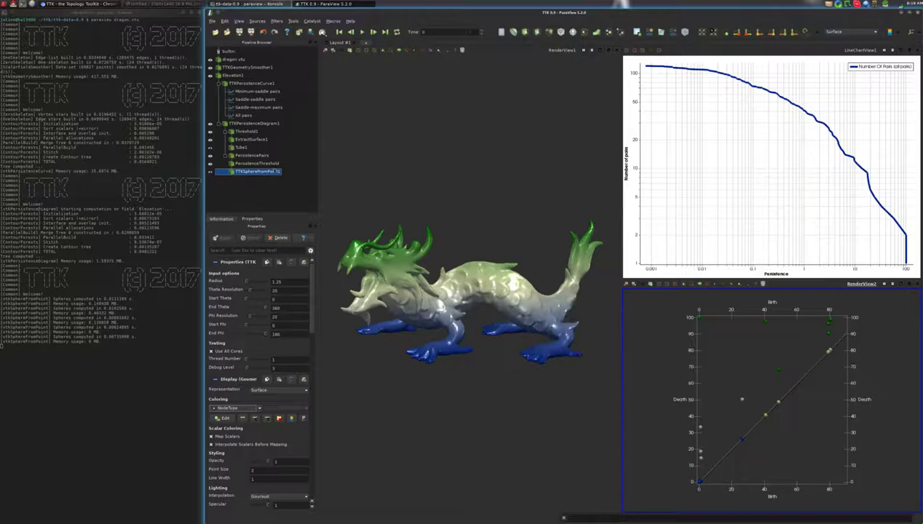
pyautogui.click(257, 156)
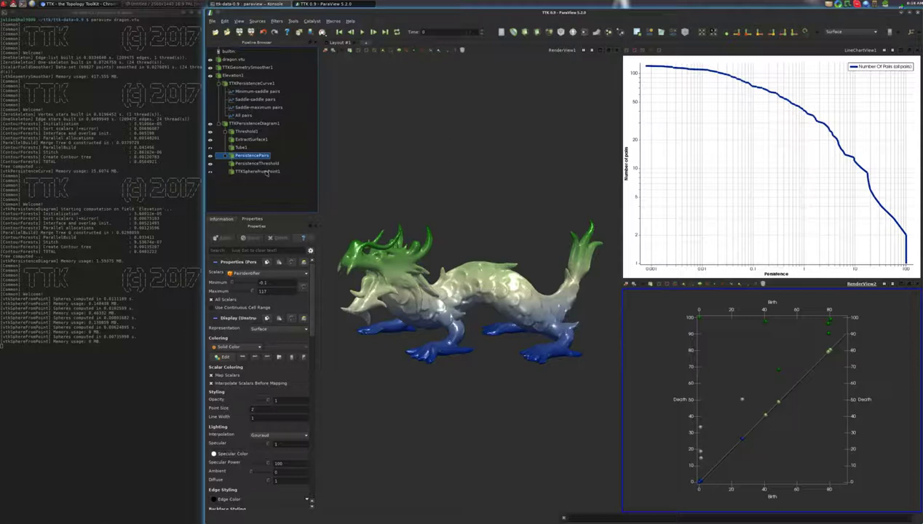
pyautogui.click(265, 172)
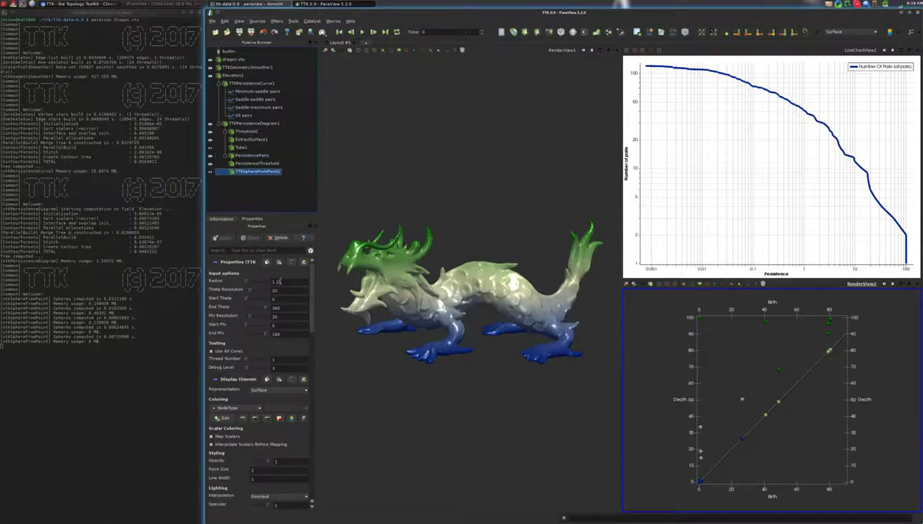
# Set the sphere radius to 1.5 after briefly trying 2
pyautogui.write('2')
pyautogui.click(222, 237)
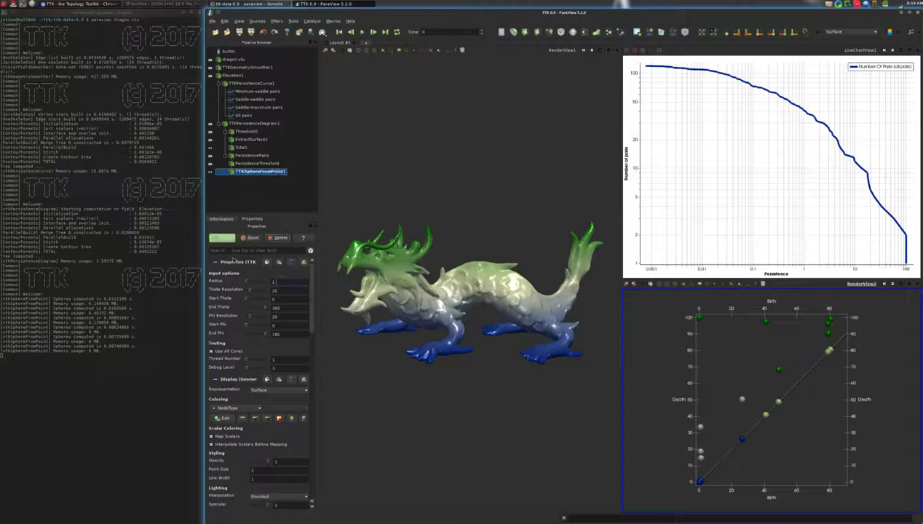
pyautogui.click(222, 238)
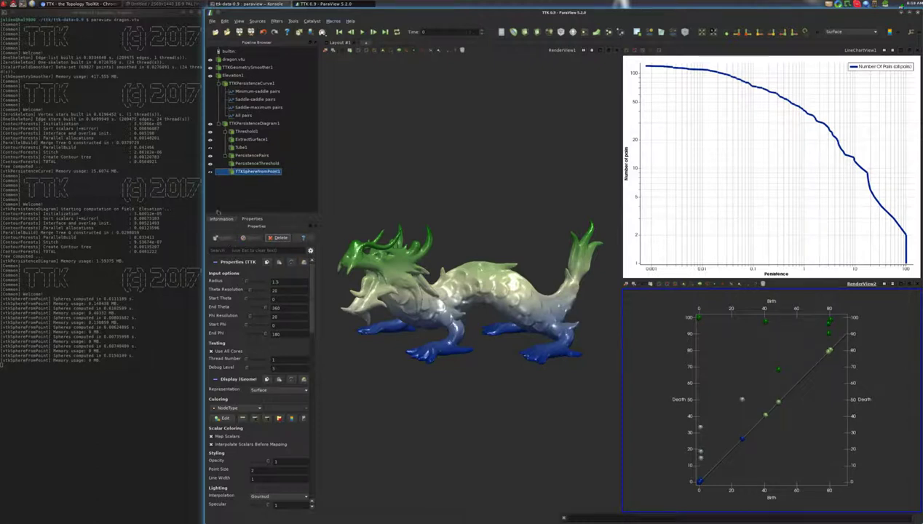
# Add an Extract Surface filter to PersistenceThreshold
pyautogui.click(264, 163)
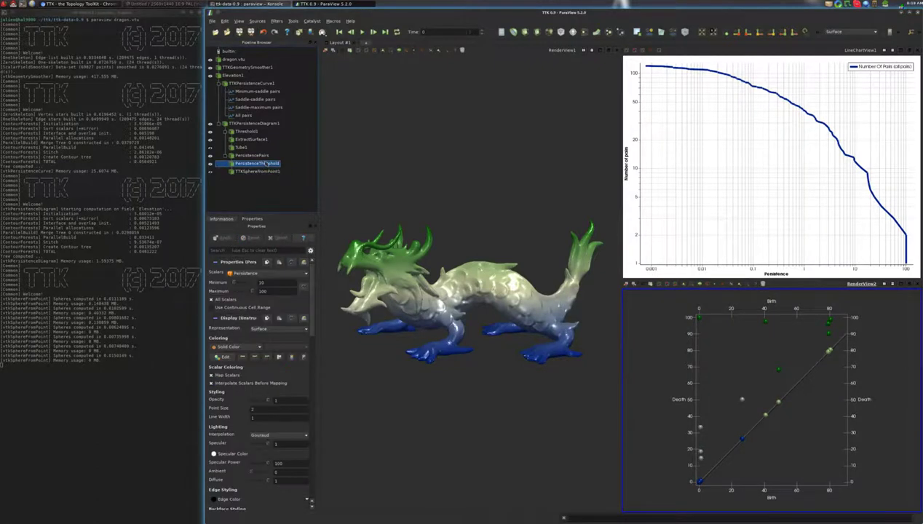
pyautogui.hotkey('ctrl', 'space')
pyautogui.write('extract surface')
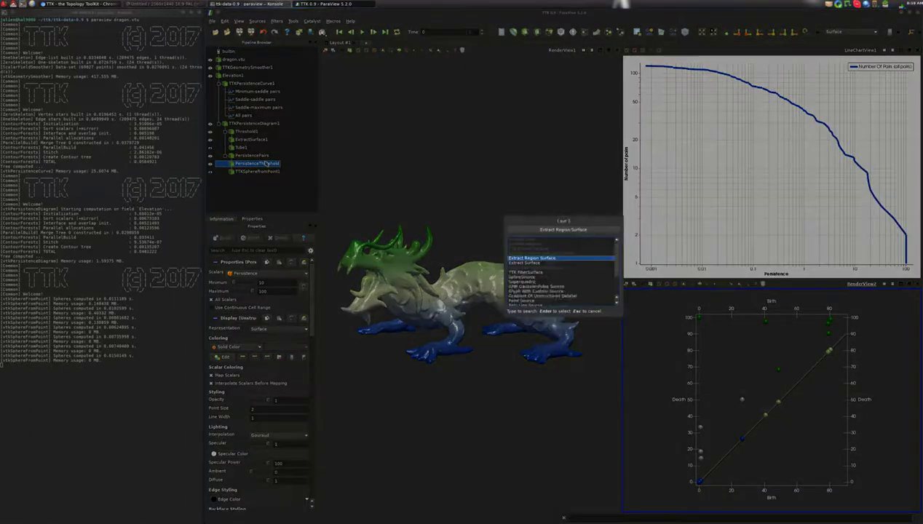
pyautogui.press('Return')
# Add a Tube filter with radius 0.75 to the extracted persistence pairs
pyautogui.hotkey('ctrl', 'space')
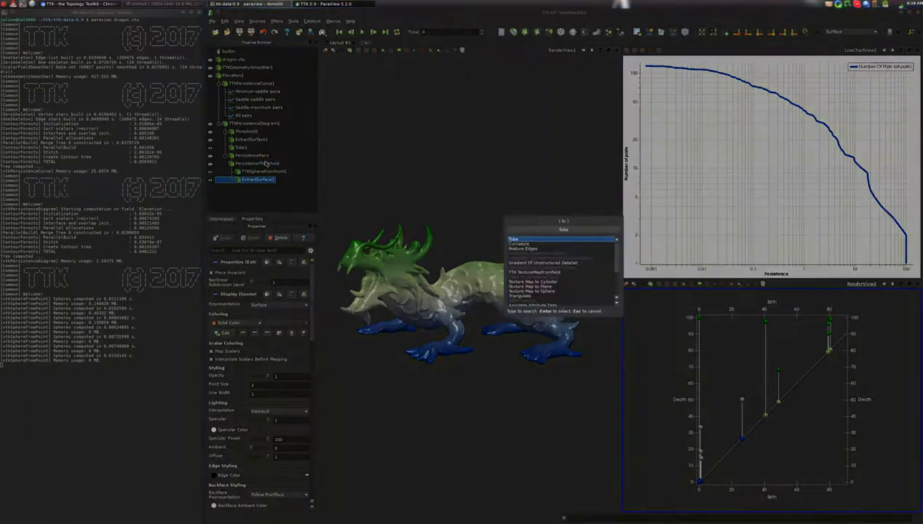
pyautogui.write('tube')
pyautogui.press('Return')
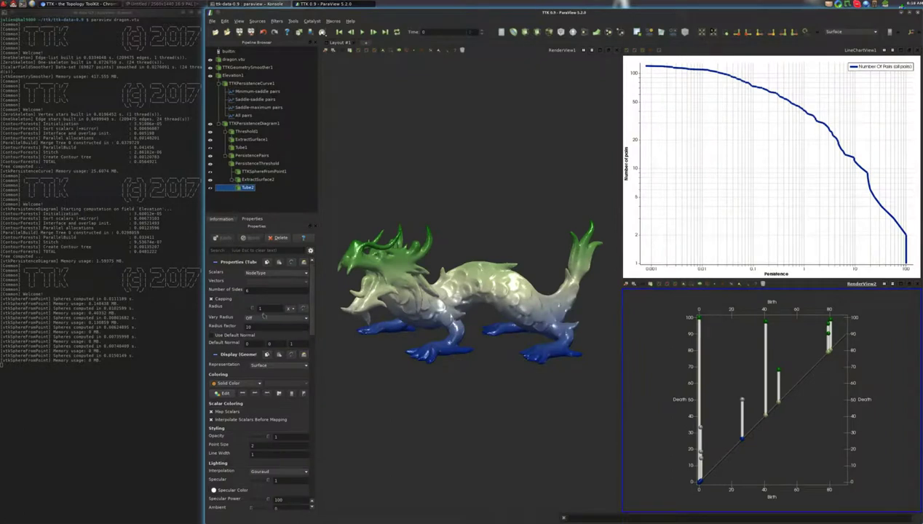
pyautogui.doubleClick(261, 308)
pyautogui.write('0')
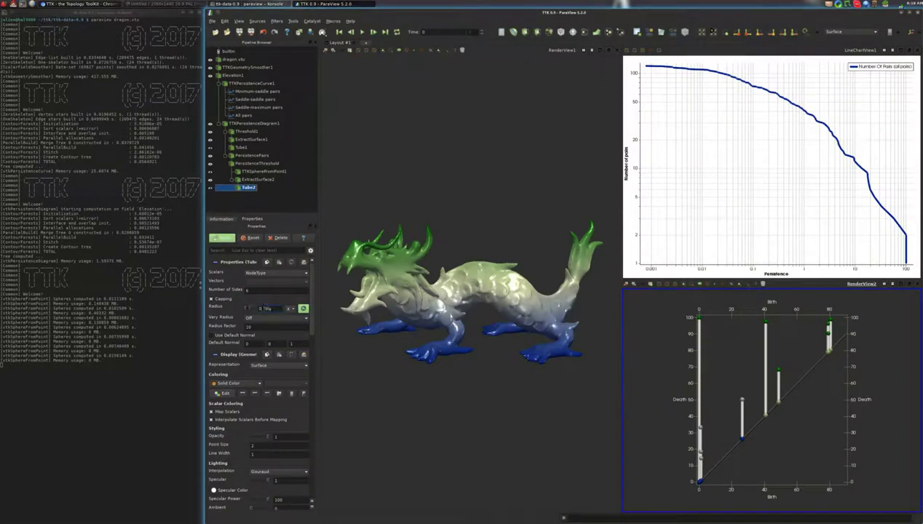
pyautogui.write('.75')
pyautogui.click(222, 238)
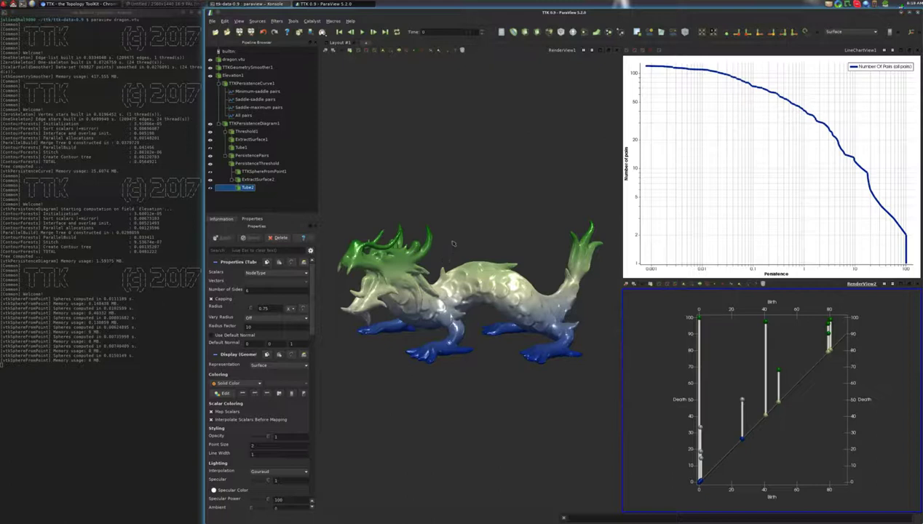
pyautogui.moveTo(452, 244); pyautogui.dragTo(453, 247)
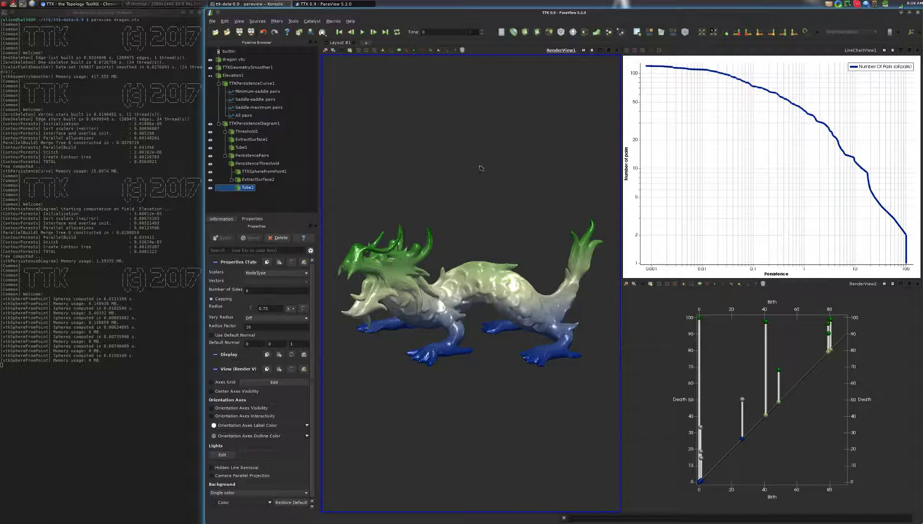
# Add TTK TopologicalSimplification to Elevation1, constrained by PersistenceThreshold and keyed on VertexIdentifier
pyautogui.click(233, 76)
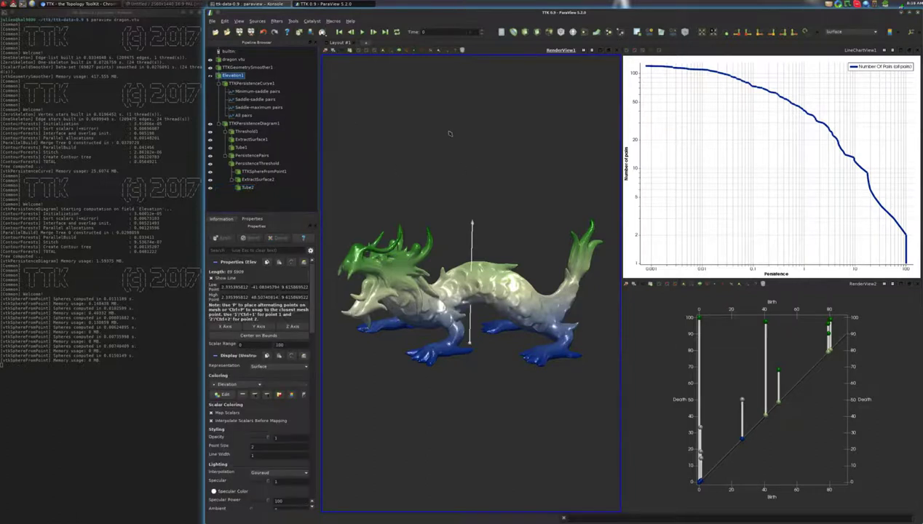
pyautogui.hotkey('ctrl', 'space')
pyautogui.write('ttop')
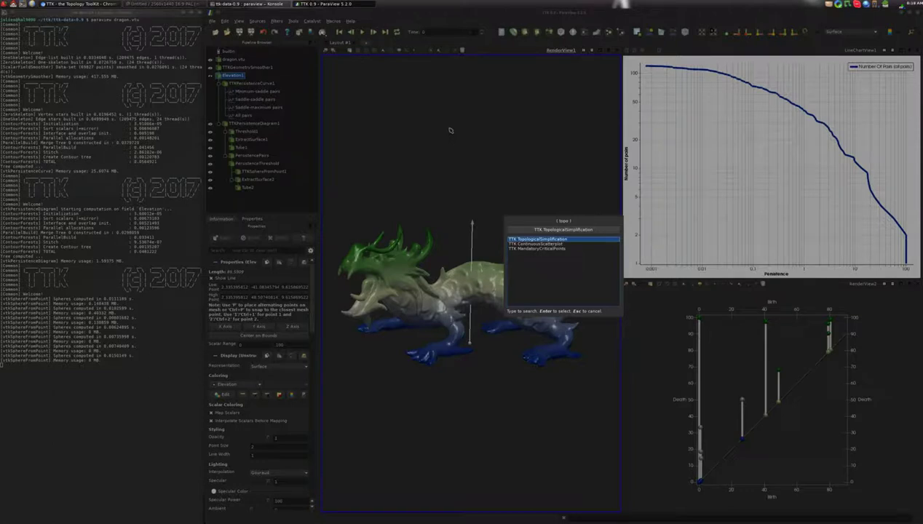
pyautogui.press('Return')
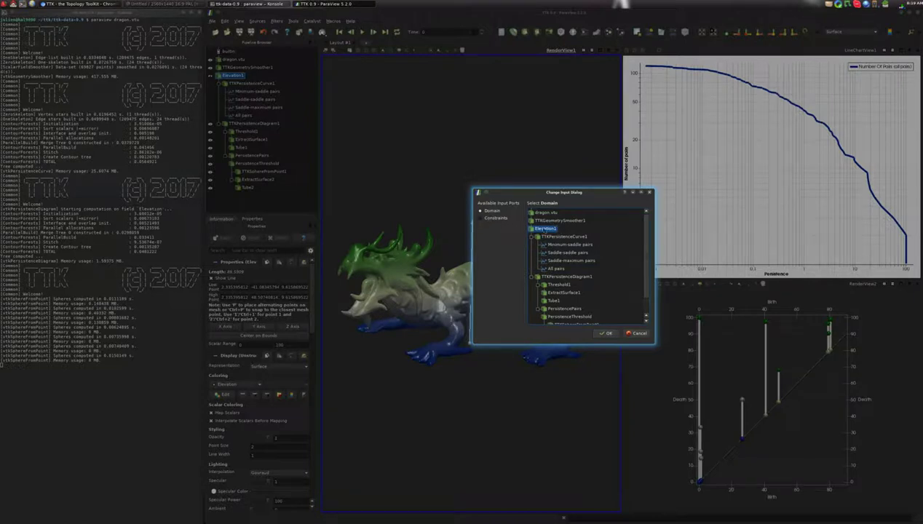
pyautogui.click(498, 217)
pyautogui.scroll(-1, 603, 270)
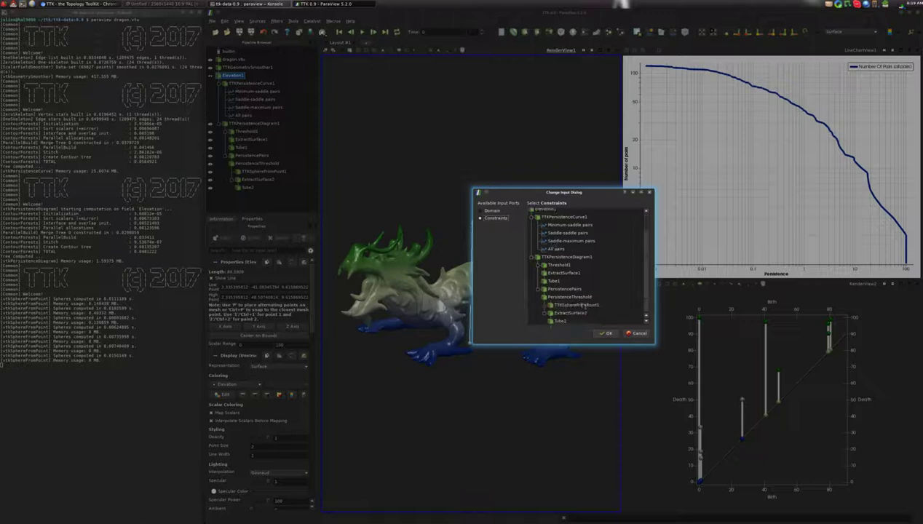
pyautogui.click(574, 298)
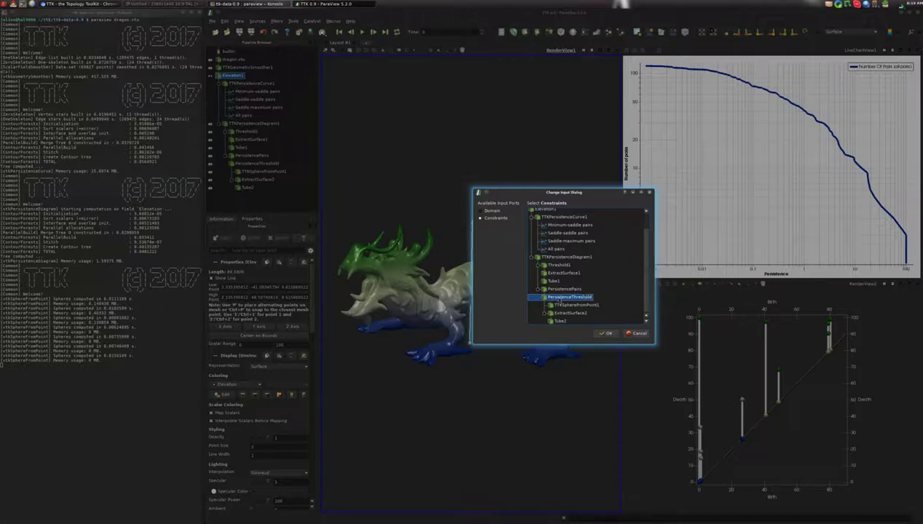
pyautogui.click(605, 332)
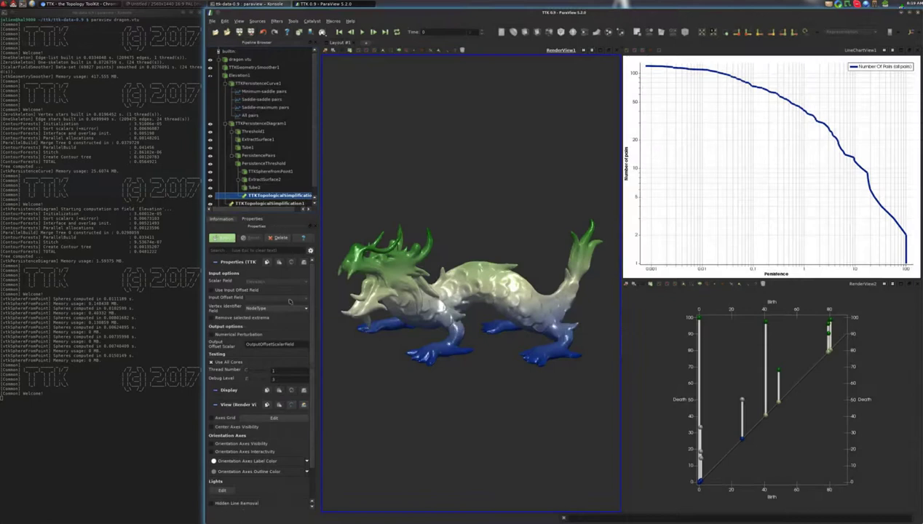
pyautogui.click(263, 307)
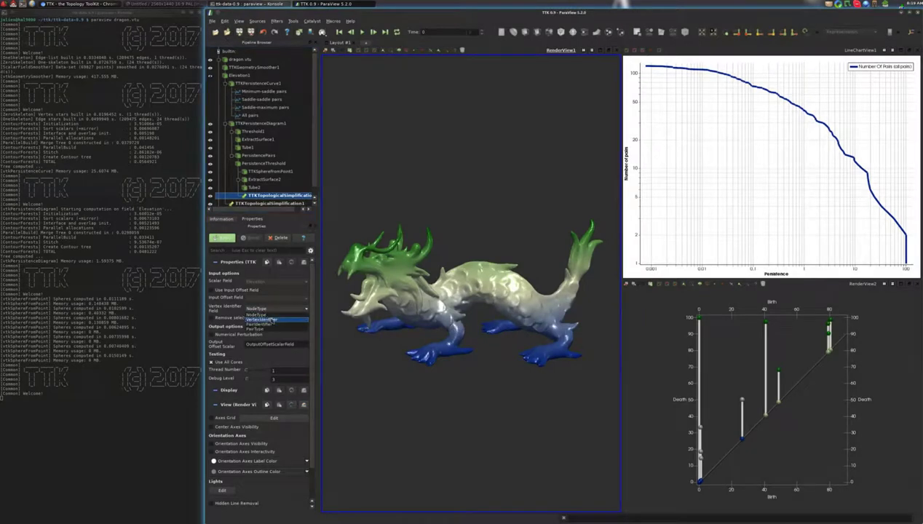
pyautogui.click(269, 320)
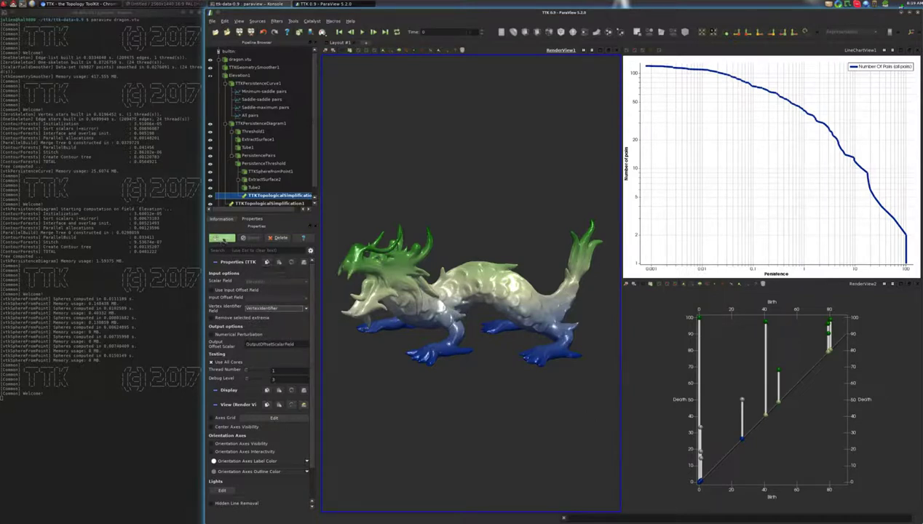
# Apply the simplification, then add TTK ScalarFieldCriticalPoints with Use Input Offset Field and apply it
pyautogui.click(223, 239)
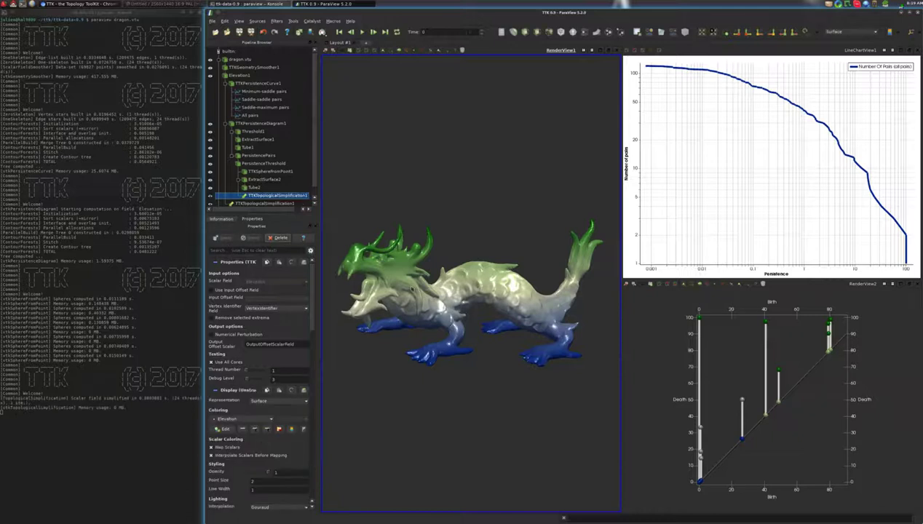
pyautogui.hotkey('ctrl', 'space')
pyautogui.write('crit')
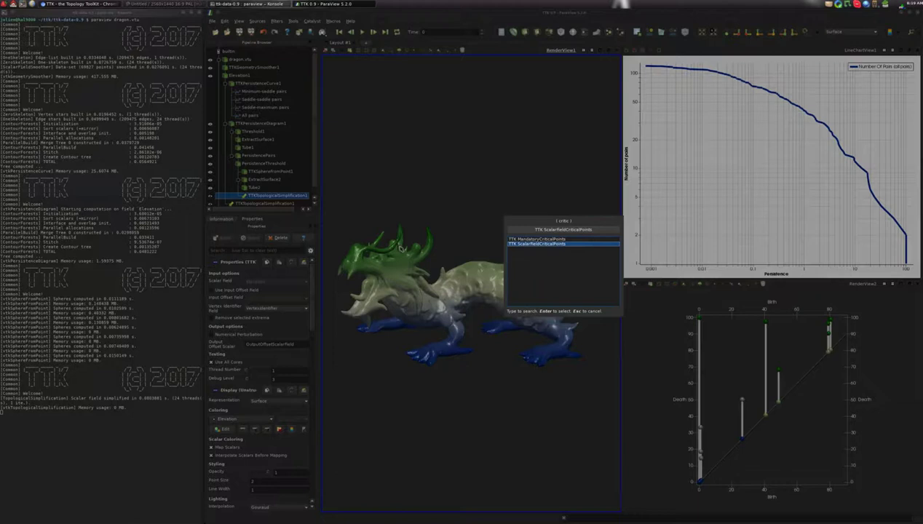
pyautogui.press('Return')
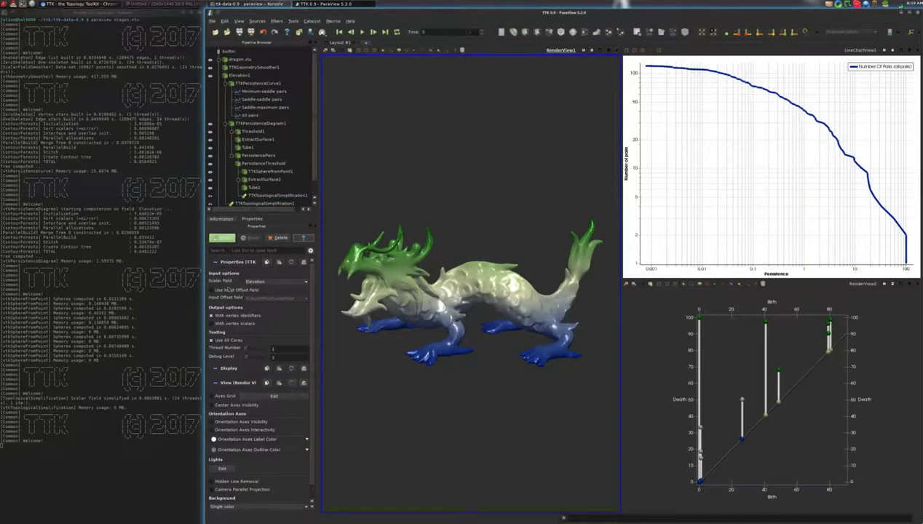
pyautogui.click(224, 290)
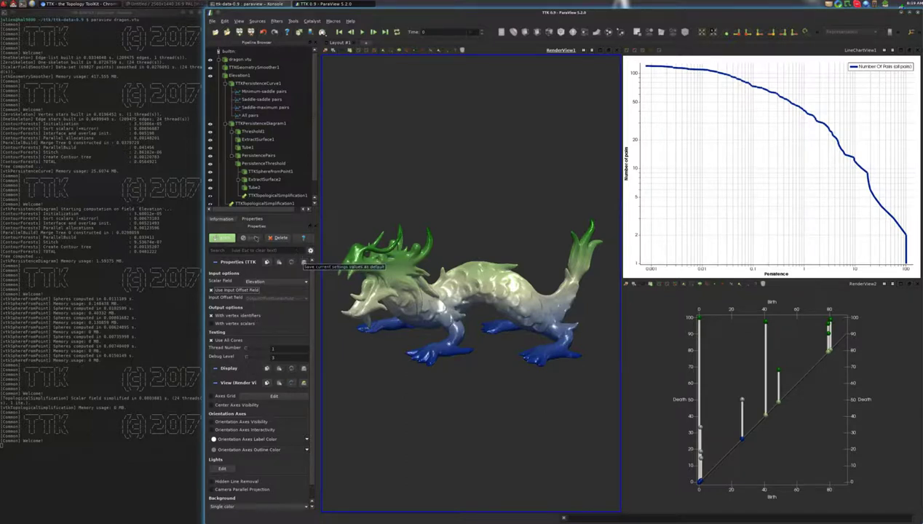
pyautogui.click(226, 237)
# Add TTK SphereFromPoint spheres of radius 2 on the critical points, coloured by Critical Type
pyautogui.hotkey('ctrl', 'space')
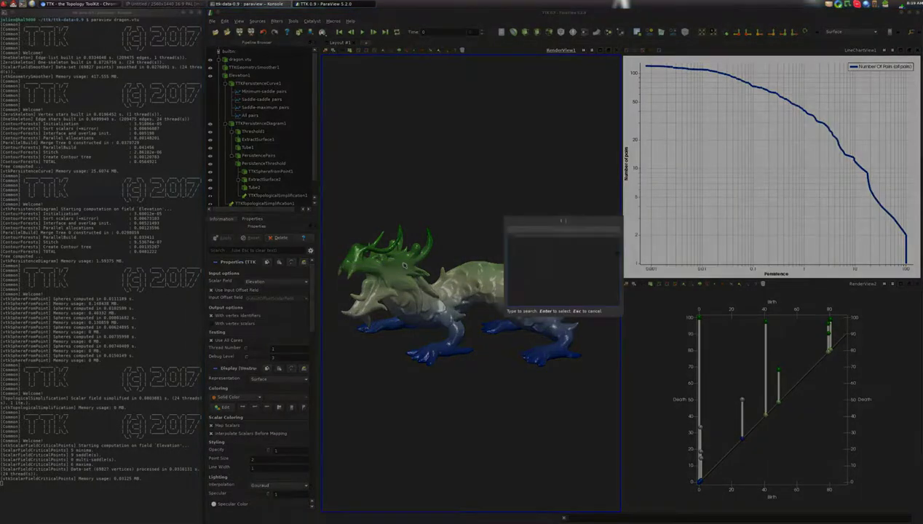
pyautogui.write('sphe')
pyautogui.press('Return')
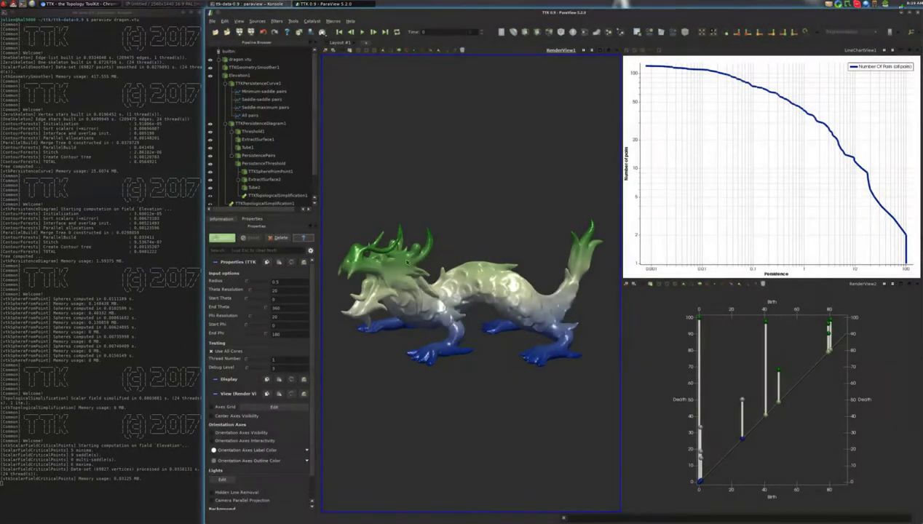
pyautogui.click(223, 238)
pyautogui.doubleClick(277, 281)
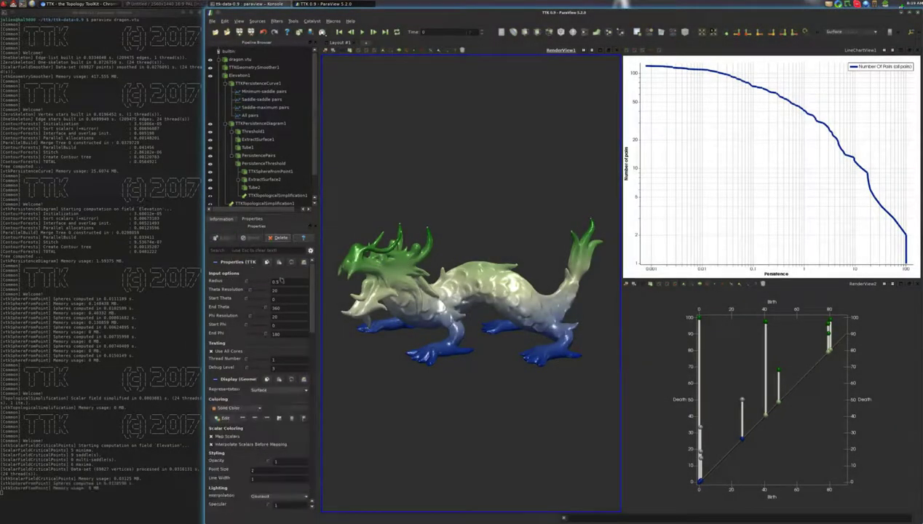
pyautogui.write('2')
pyautogui.click(223, 237)
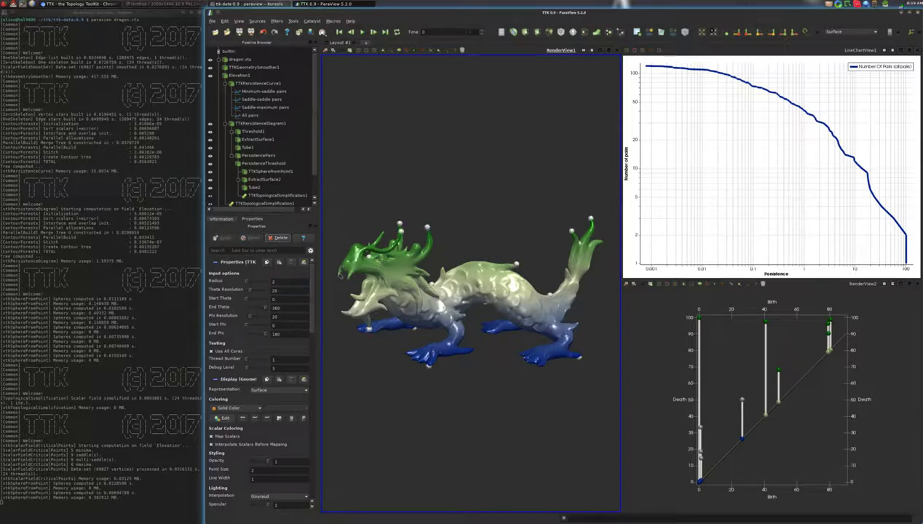
pyautogui.click(240, 407)
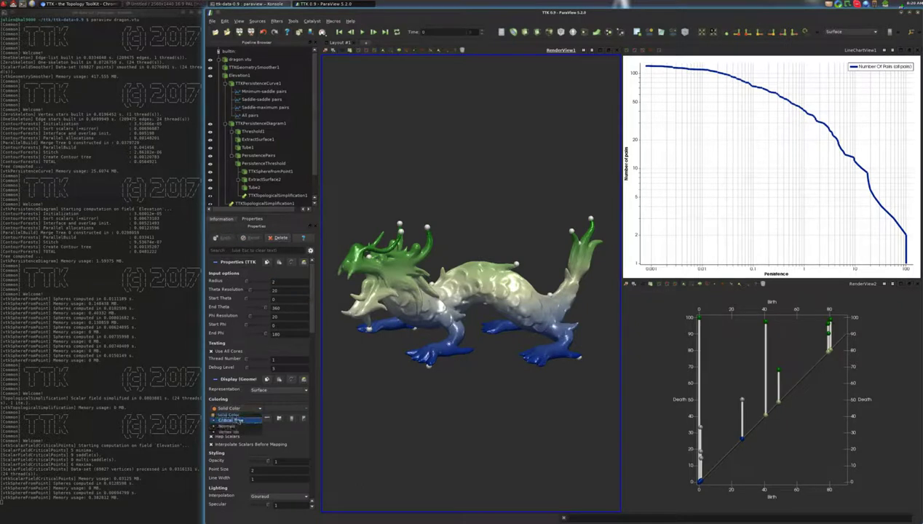
pyautogui.click(232, 420)
# Turn the dragon to face right and widen RenderView1 with the splitter
pyautogui.moveTo(359, 251); pyautogui.dragTo(462, 347)
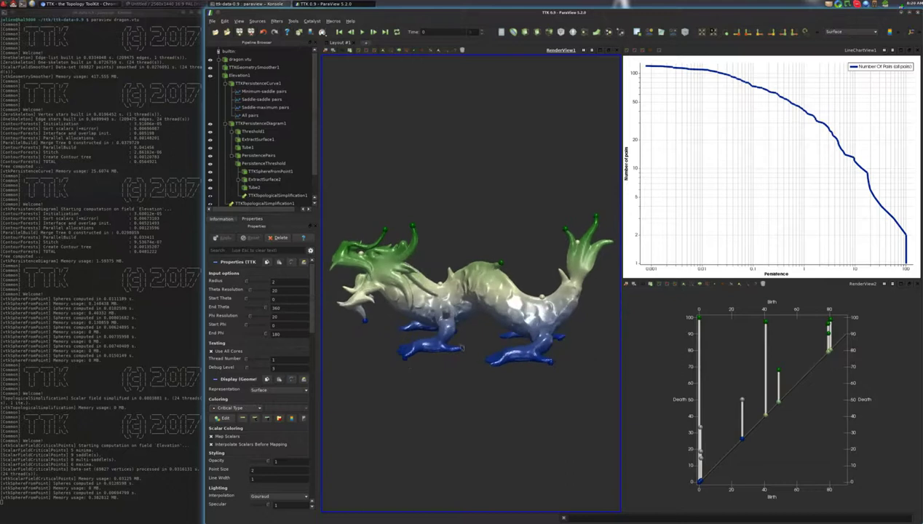
pyautogui.moveTo(397, 319); pyautogui.dragTo(472, 334)
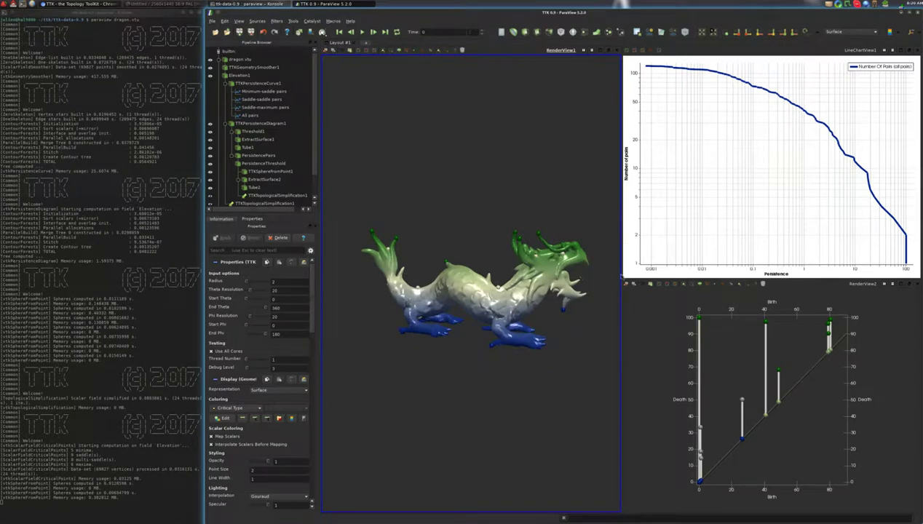
pyautogui.moveTo(620, 274); pyautogui.dragTo(731, 279)
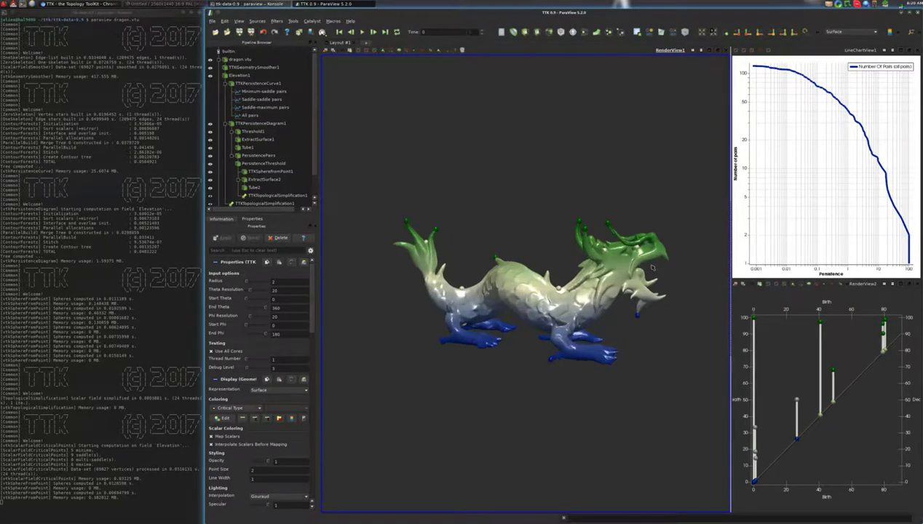
# Split the view vertically into a new Render View and show TTKTopologicalSimplification1 there
pyautogui.click(698, 50)
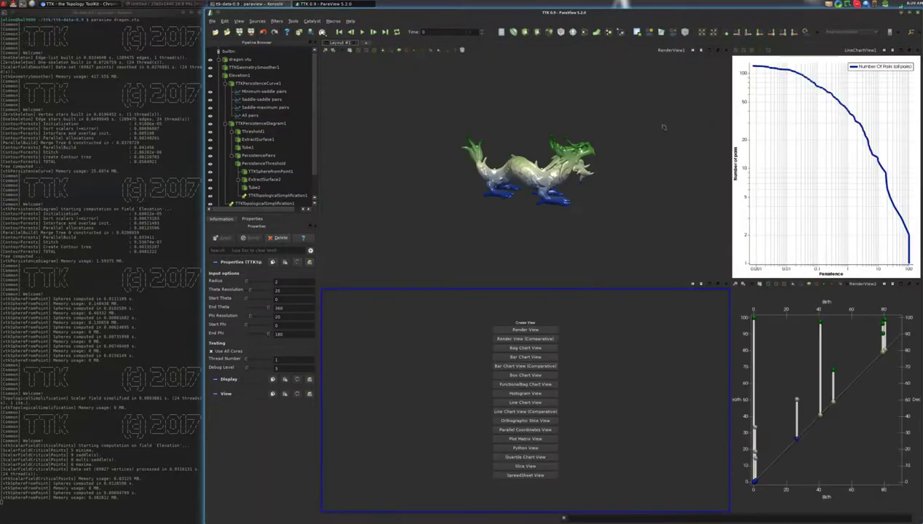
pyautogui.click(524, 329)
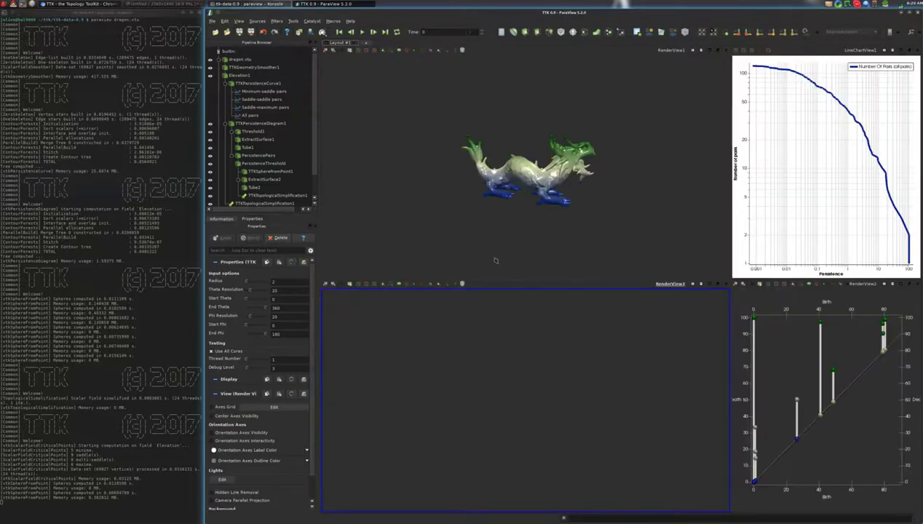
pyautogui.scroll(-2, 253, 176)
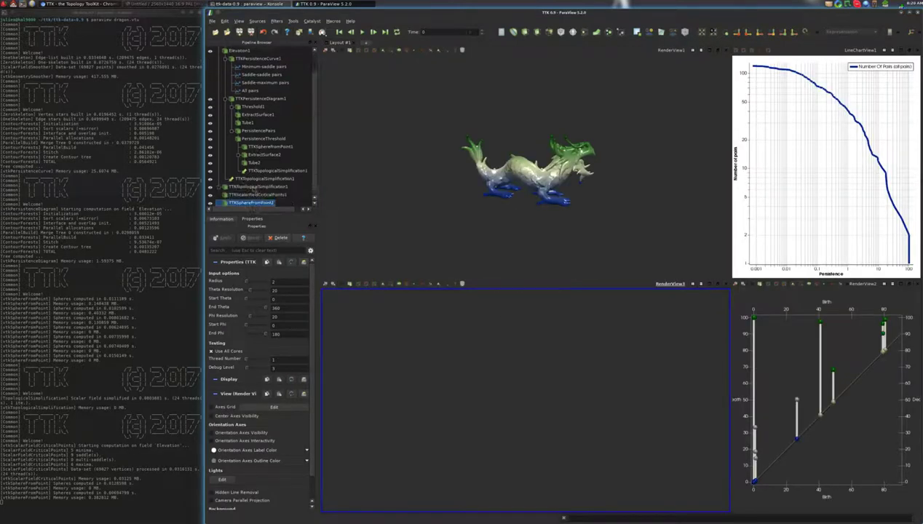
pyautogui.click(253, 187)
pyautogui.click(209, 187)
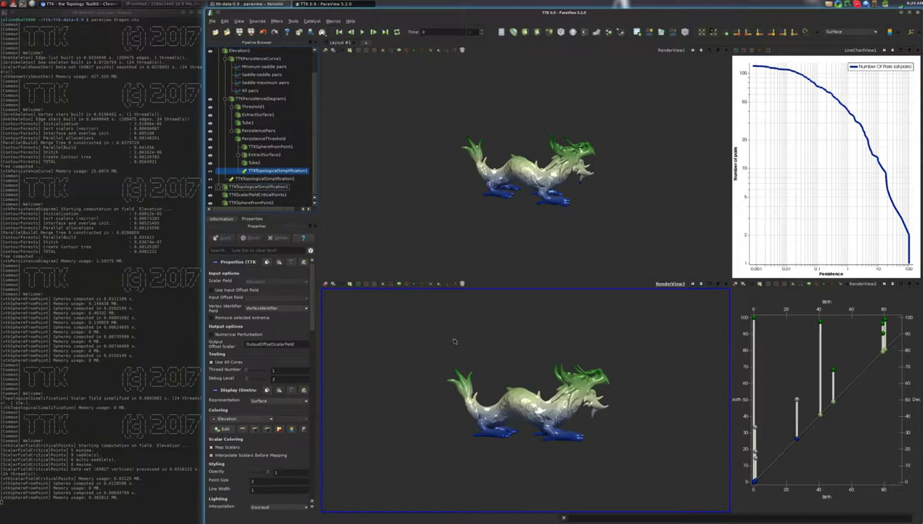
pyautogui.moveTo(451, 339); pyautogui.dragTo(481, 325)
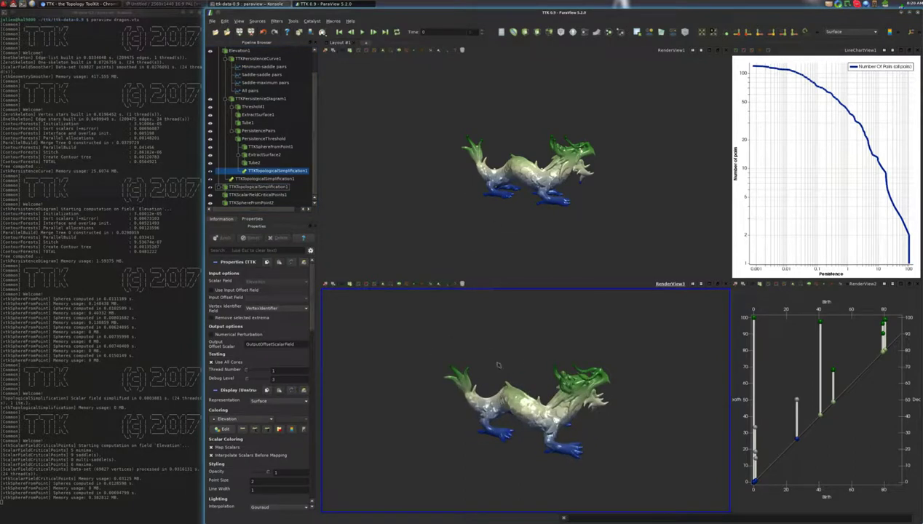
pyautogui.moveTo(437, 356); pyautogui.dragTo(494, 383)
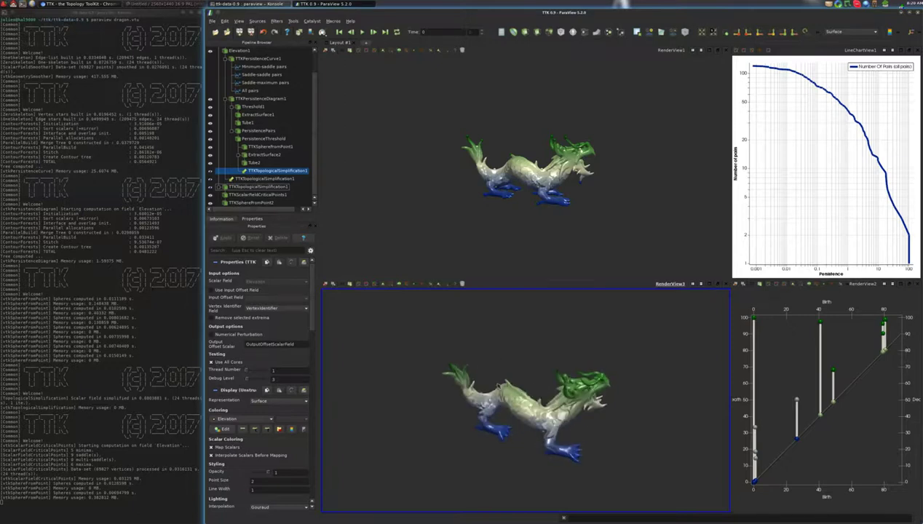
# Link the lower view's camera to RenderView1 and zoom both dragons to a close-up
pyautogui.rightClick(402, 313)
pyautogui.click(420, 315)
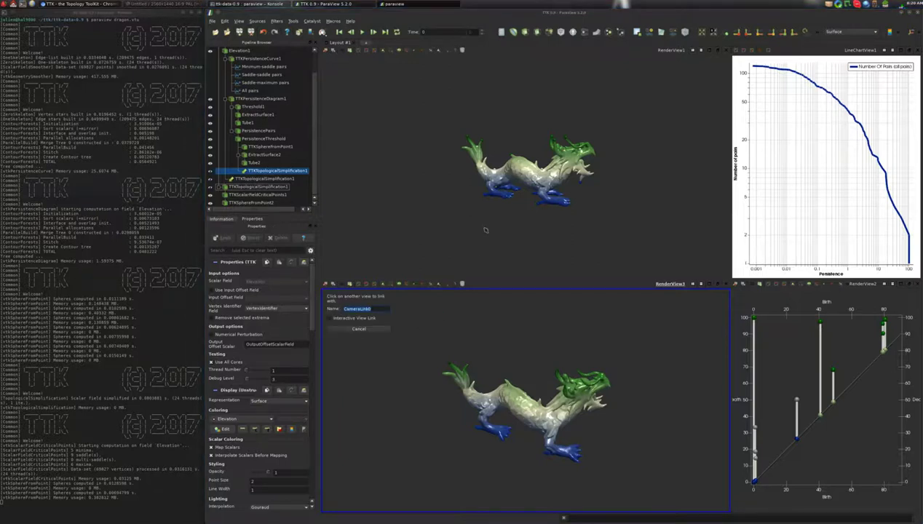
pyautogui.click(484, 228)
pyautogui.moveTo(484, 227); pyautogui.dragTo(504, 236)
pyautogui.scroll(3, 504, 238)
pyautogui.scroll(3, 504, 238)
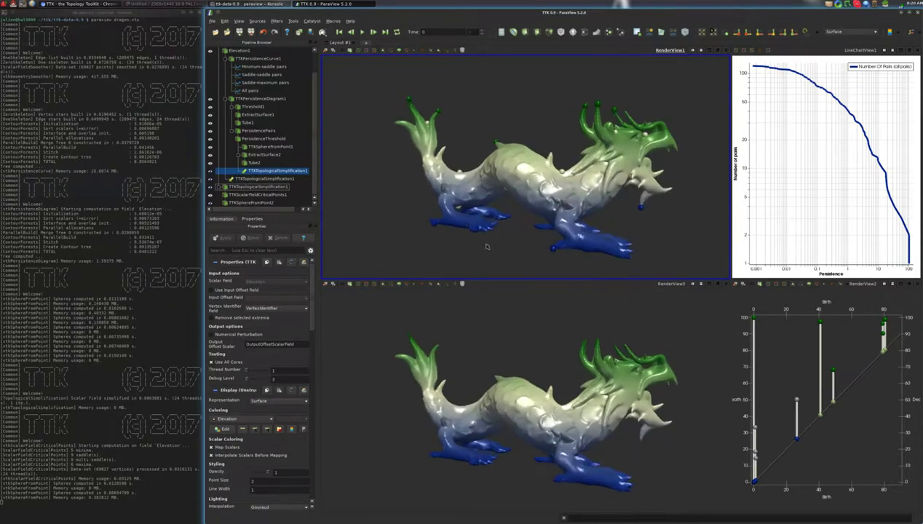
pyautogui.click(517, 369)
pyautogui.scroll(3, 522, 367)
pyautogui.moveTo(526, 365); pyautogui.dragTo(511, 359)
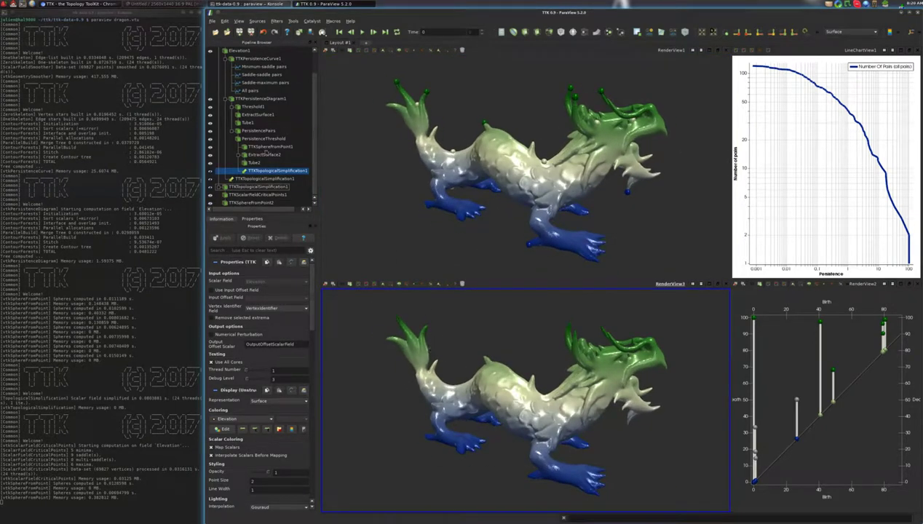
pyautogui.click(249, 187)
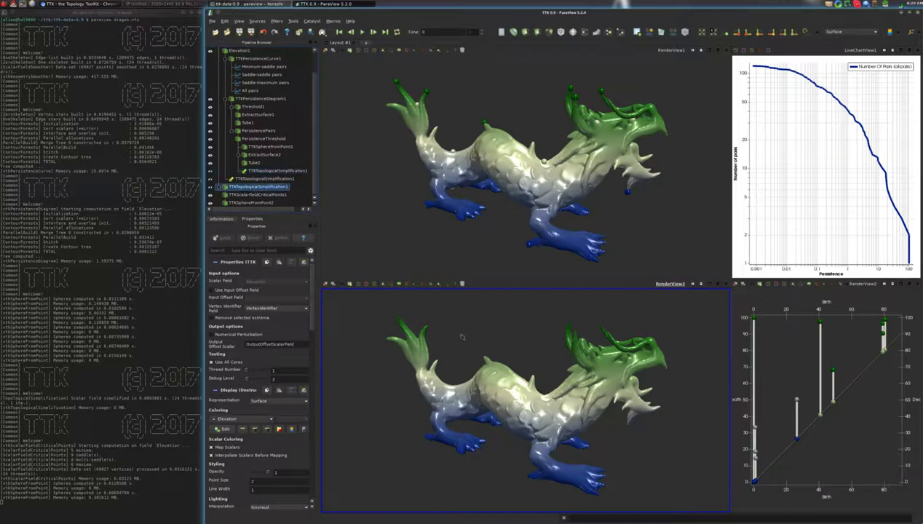
# Add TTK ContourForests on the simplified field with Use Input Offset Field enabled
pyautogui.hotkey('ctrl', 'space')
pyautogui.write('contour')
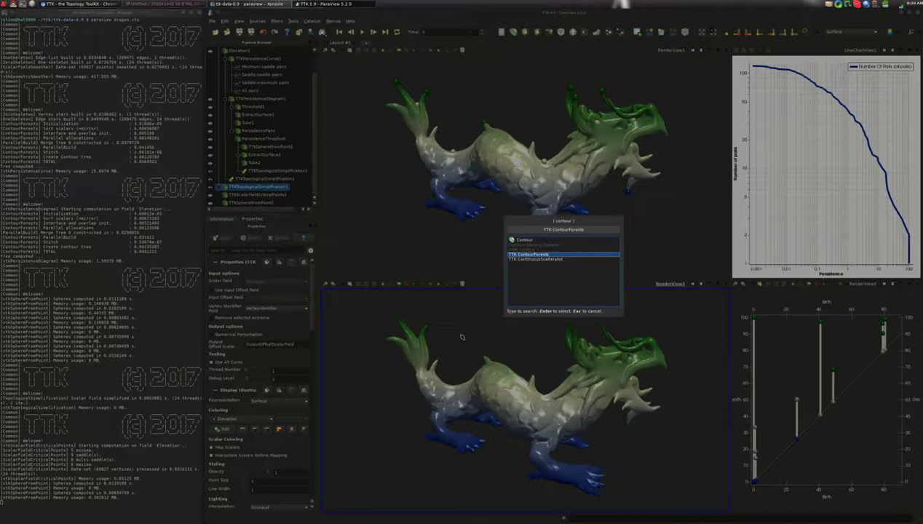
pyautogui.press('Return')
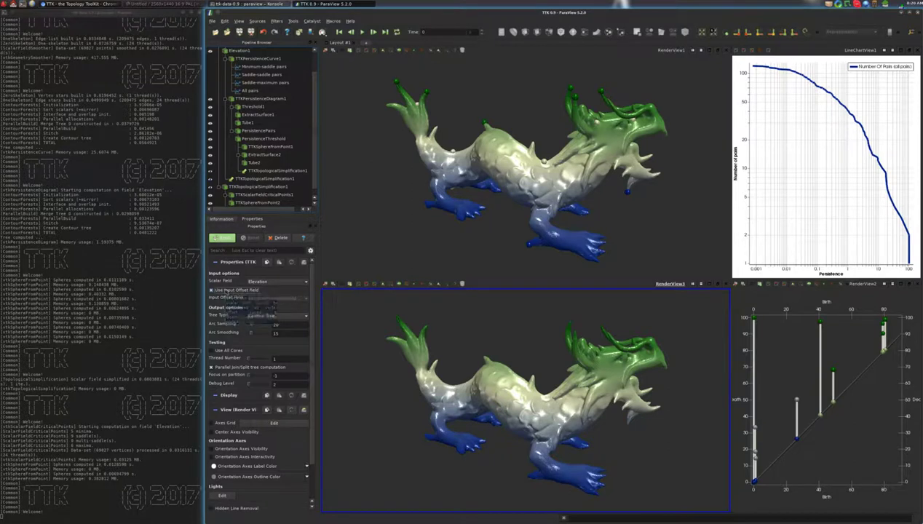
pyautogui.click(222, 289)
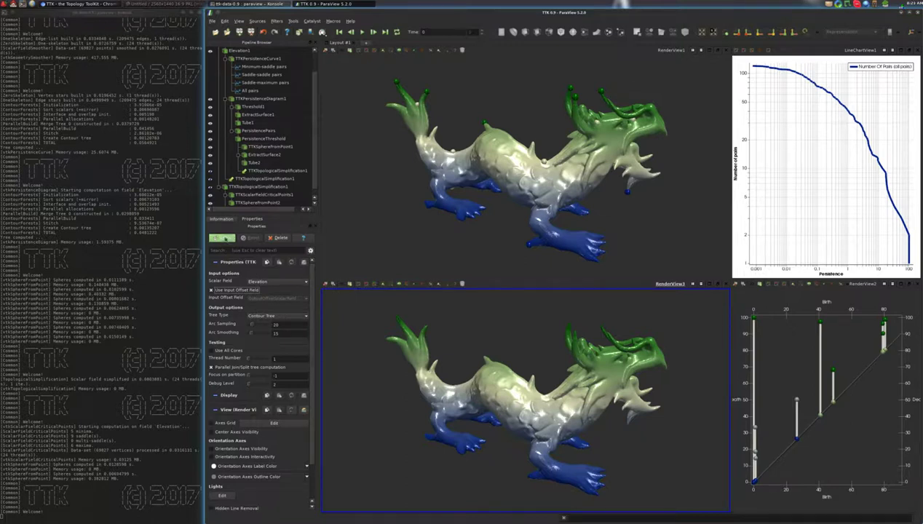
pyautogui.click(225, 238)
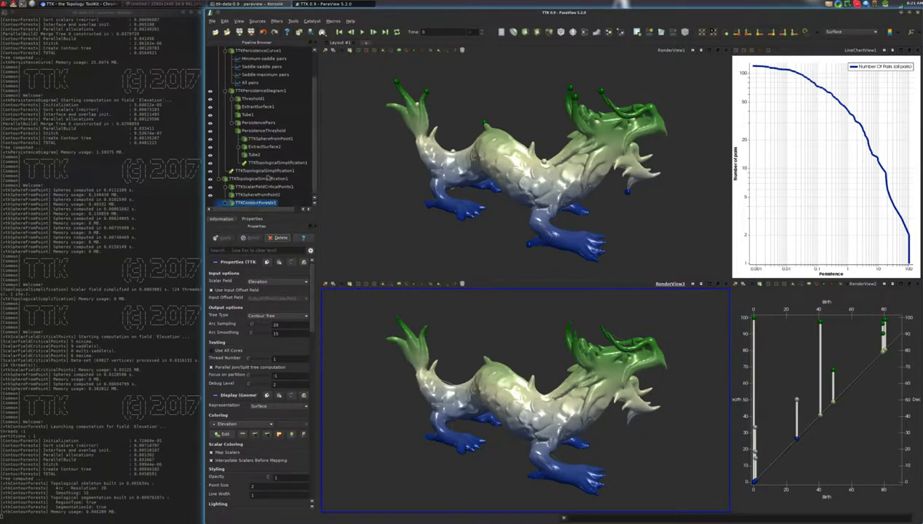
# Set the contour tree Segmentation output's opacity to 0.3
pyautogui.scroll(-1, 256, 193)
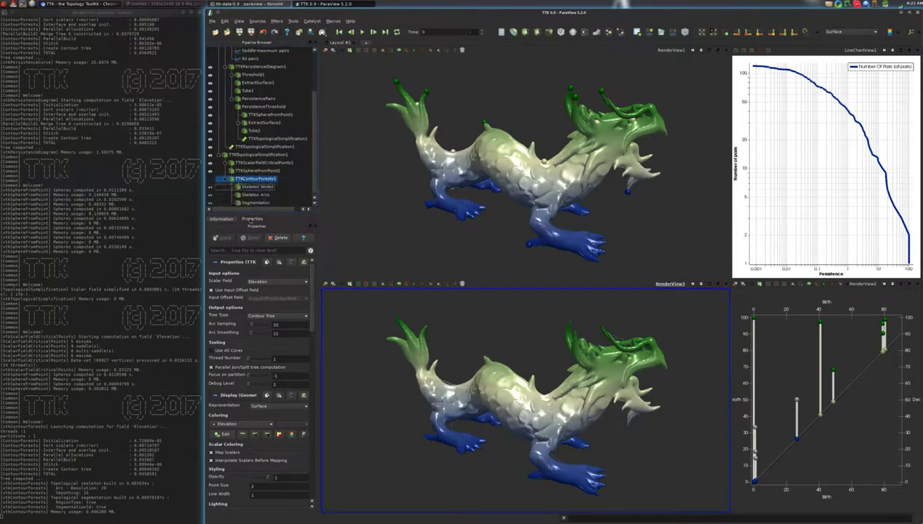
pyautogui.click(255, 203)
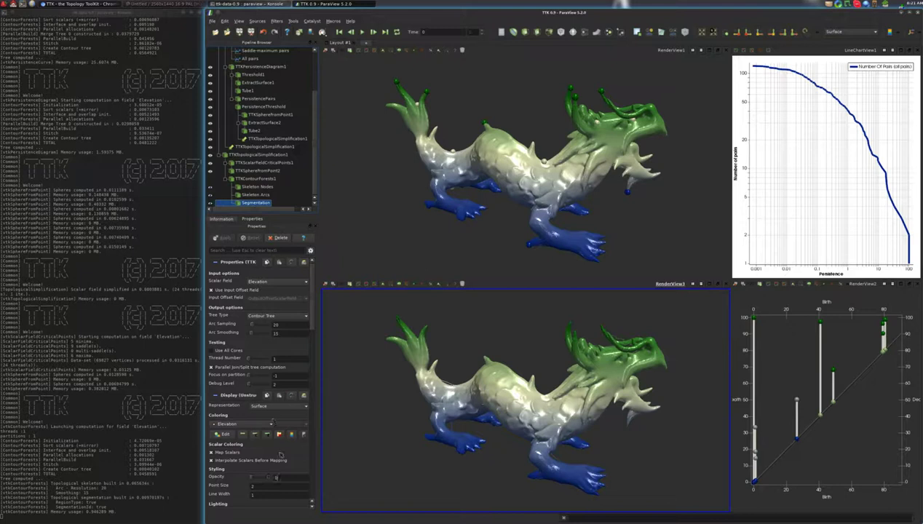
pyautogui.doubleClick(275, 476)
pyautogui.write('0.3')
pyautogui.press('Return')
# Render the segmentation as Surface With Edges and lower its opacity to 0.2
pyautogui.moveTo(502, 382)
pyautogui.mouseDown()
pyautogui.moveTo(518, 388)
pyautogui.moveTo(516, 381)
pyautogui.mouseUp()
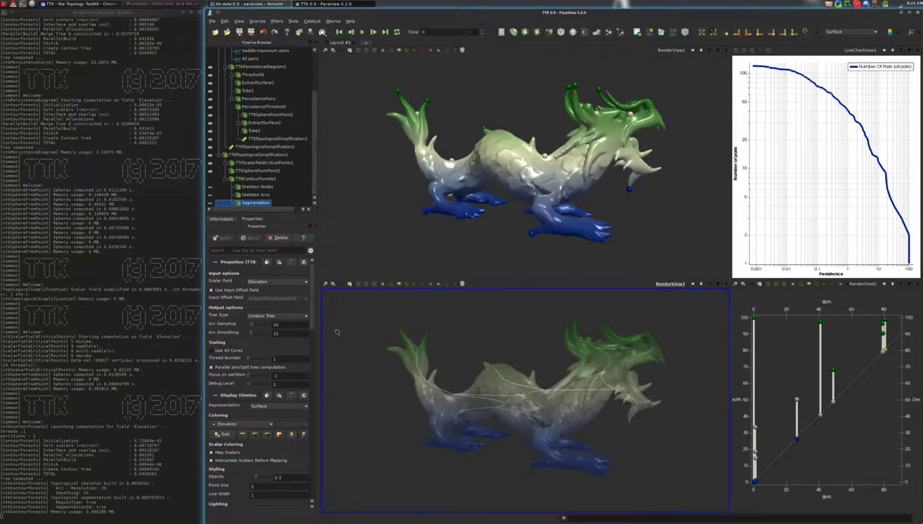
pyautogui.moveTo(339, 335); pyautogui.dragTo(362, 335)
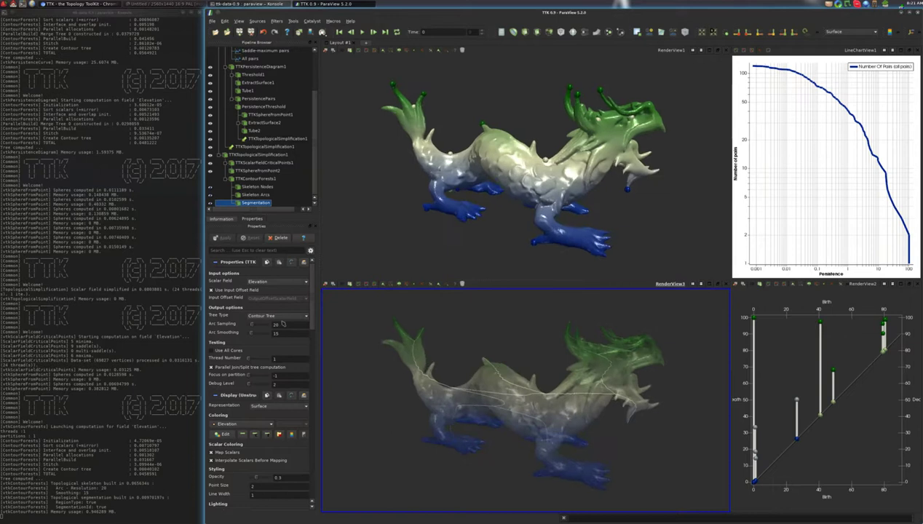
pyautogui.click(284, 405)
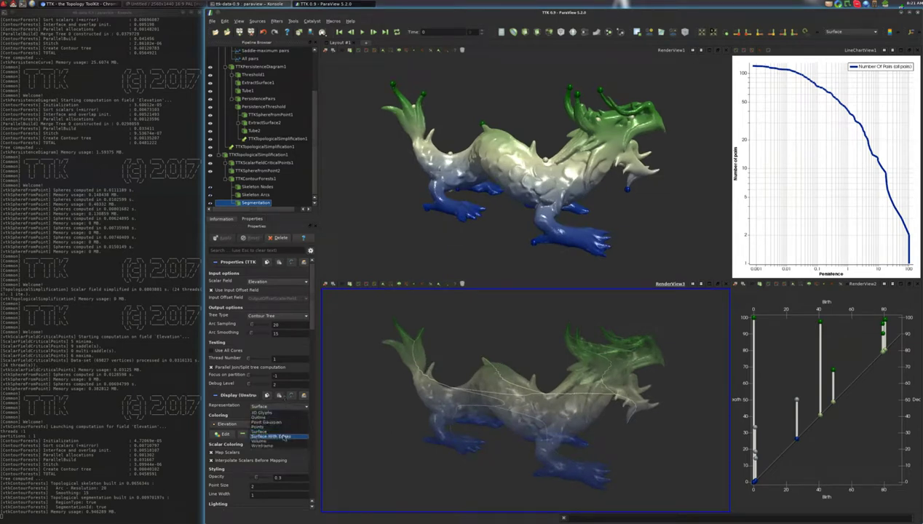
pyautogui.click(284, 436)
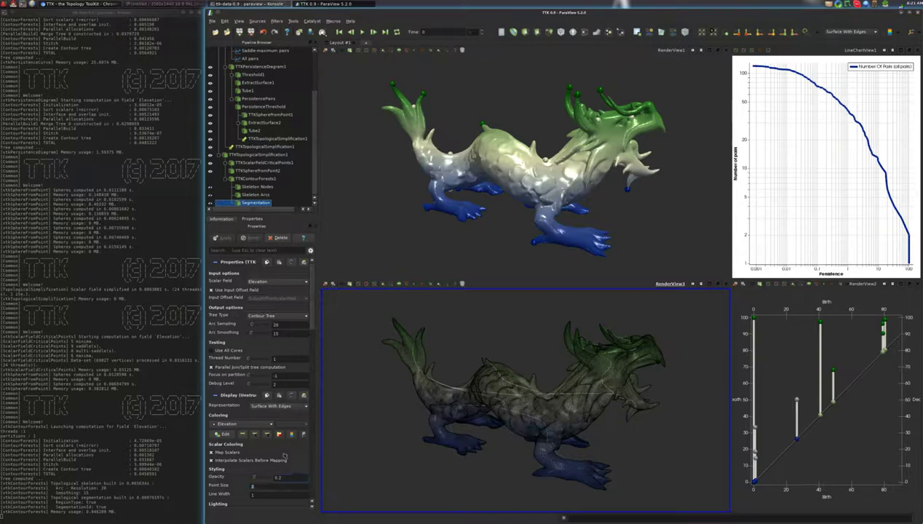
pyautogui.write('2')
pyautogui.press('Return')
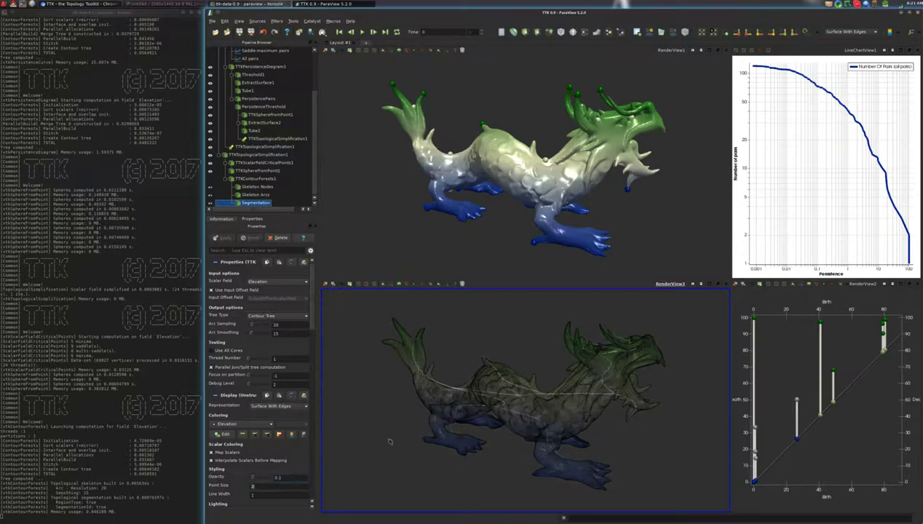
# Add SphereFromPoint spheres of radius 2 on Skeleton Nodes, coloured by NodeType
pyautogui.click(257, 187)
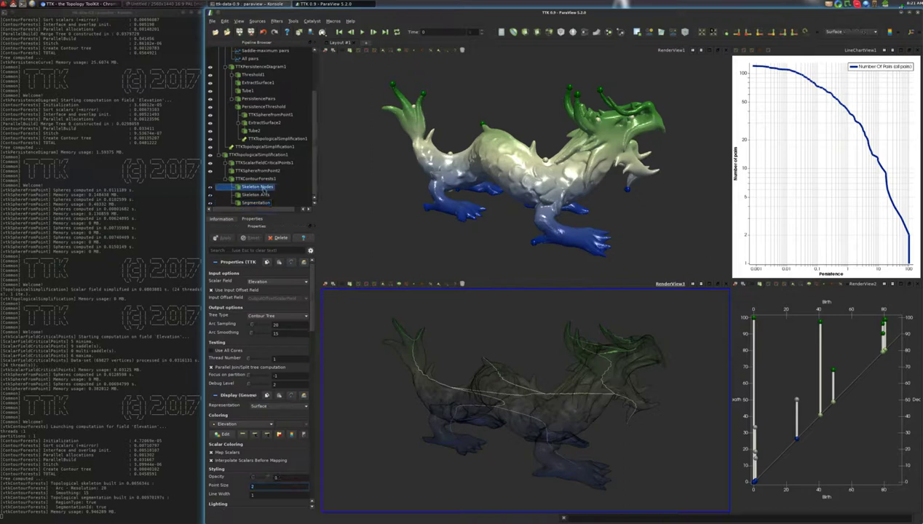
pyautogui.hotkey('ctrl', 'space')
pyautogui.write('sphe')
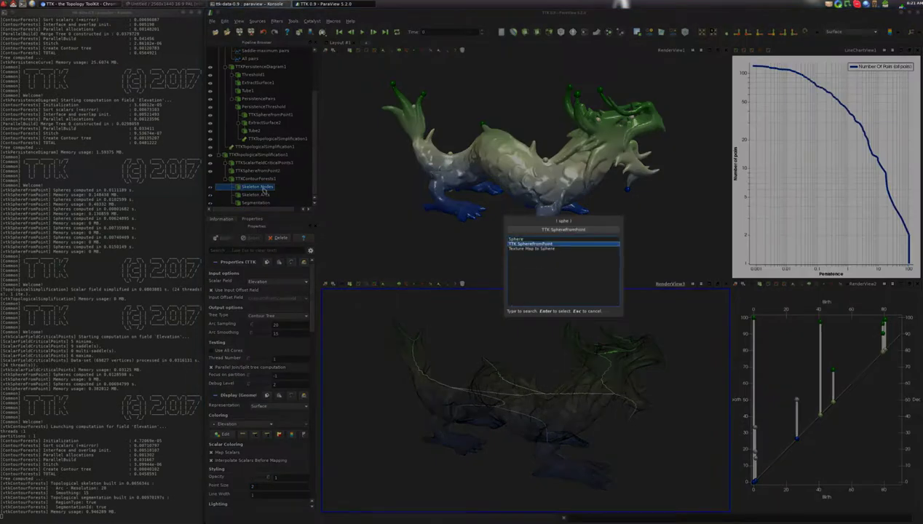
pyautogui.press('Return')
pyautogui.click(218, 238)
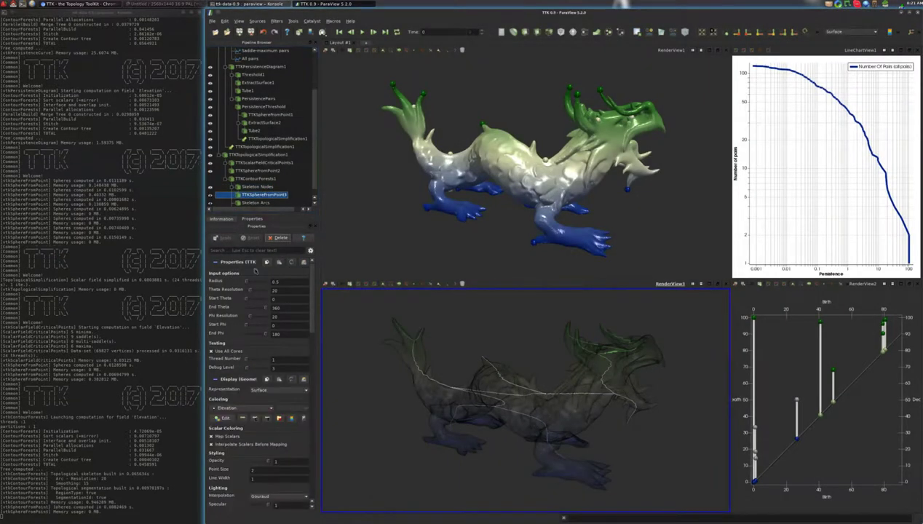
pyautogui.write('2')
pyautogui.click(229, 239)
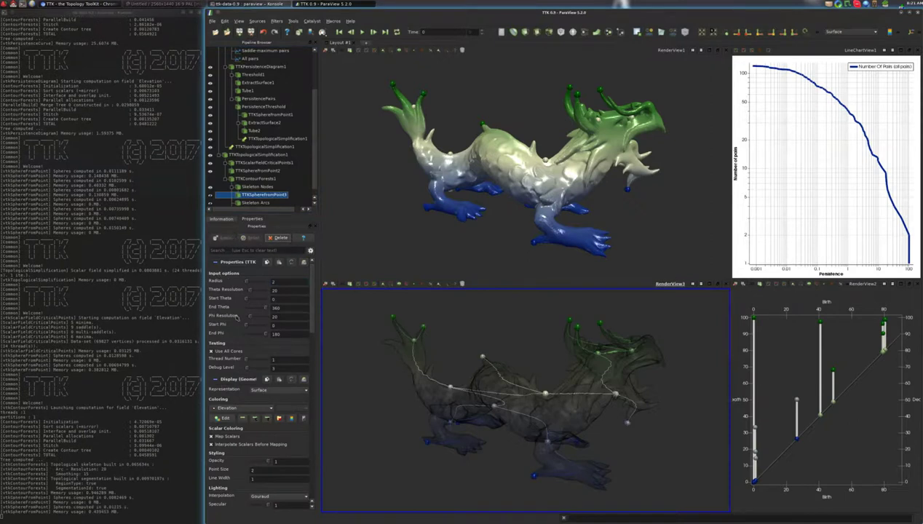
pyautogui.click(236, 408)
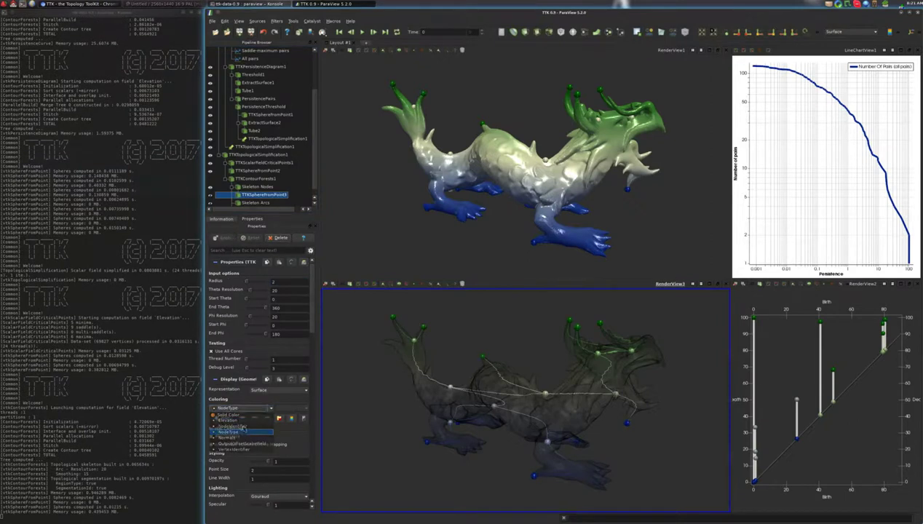
pyautogui.click(229, 427)
pyautogui.moveTo(416, 396); pyautogui.dragTo(516, 389)
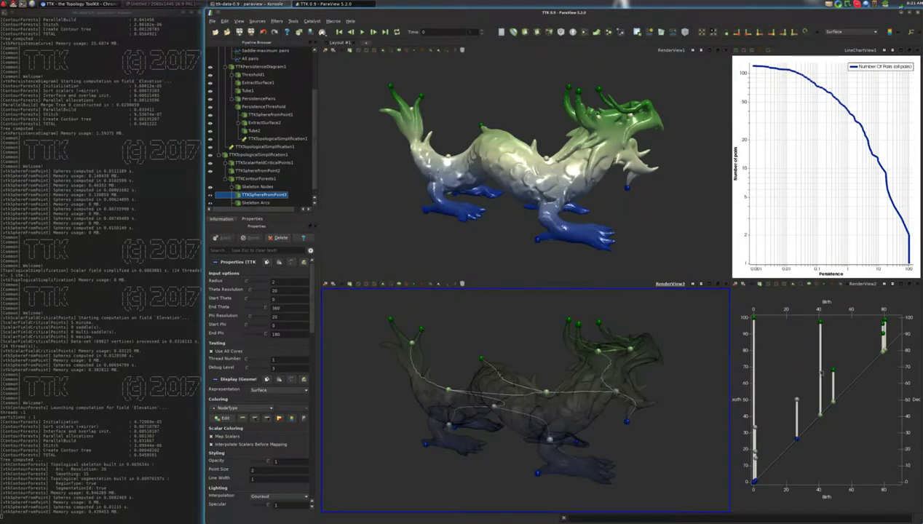
pyautogui.moveTo(604, 430); pyautogui.dragTo(588, 423)
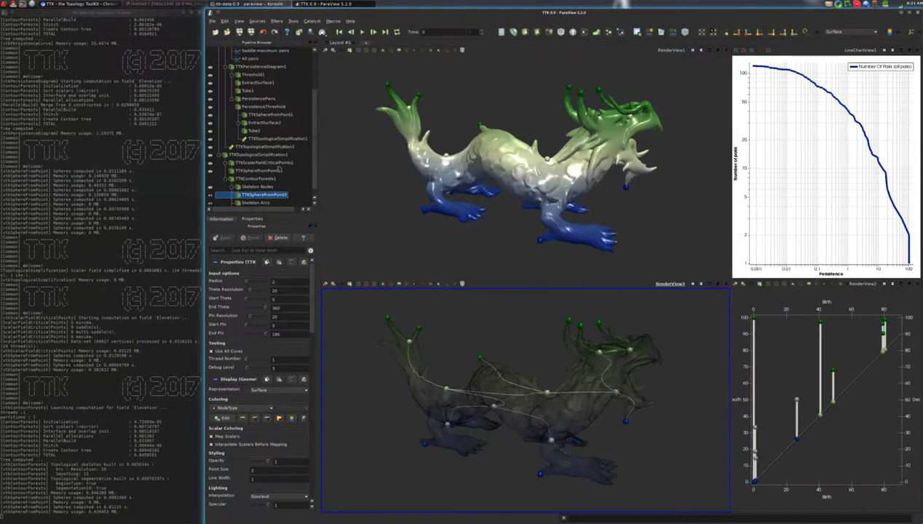
pyautogui.scroll(-1, 249, 192)
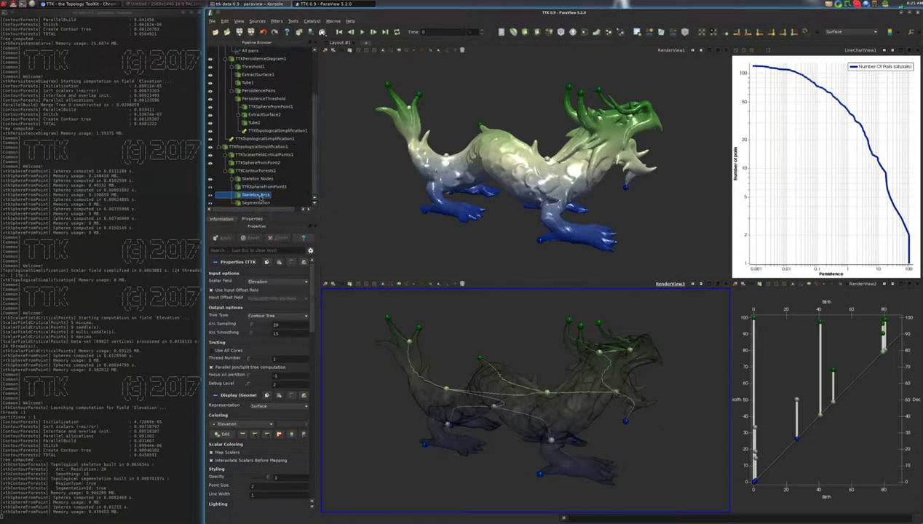
# Add a Tube filter on the skeleton arcs, trying radii 1.5 and 1.25 before settling on 1
pyautogui.hotkey('ctrl', 'space')
pyautogui.write('tube')
pyautogui.press('Return')
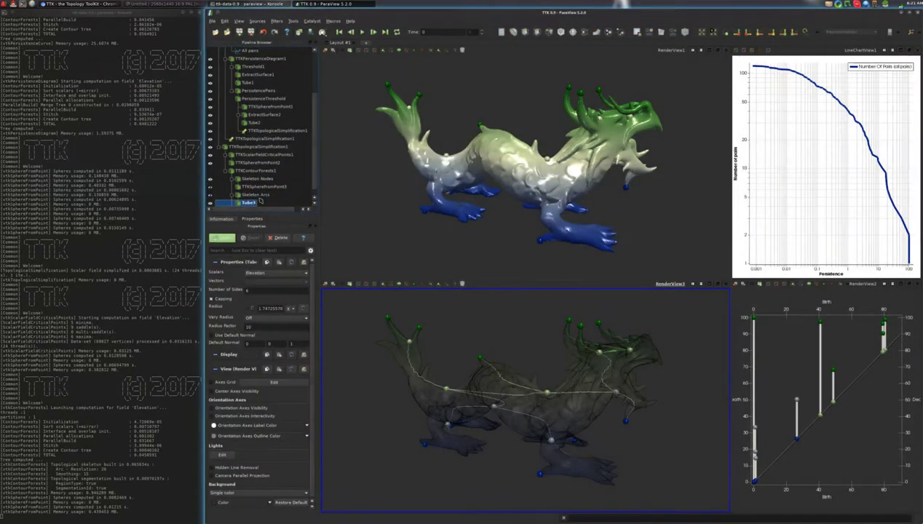
pyautogui.click(224, 239)
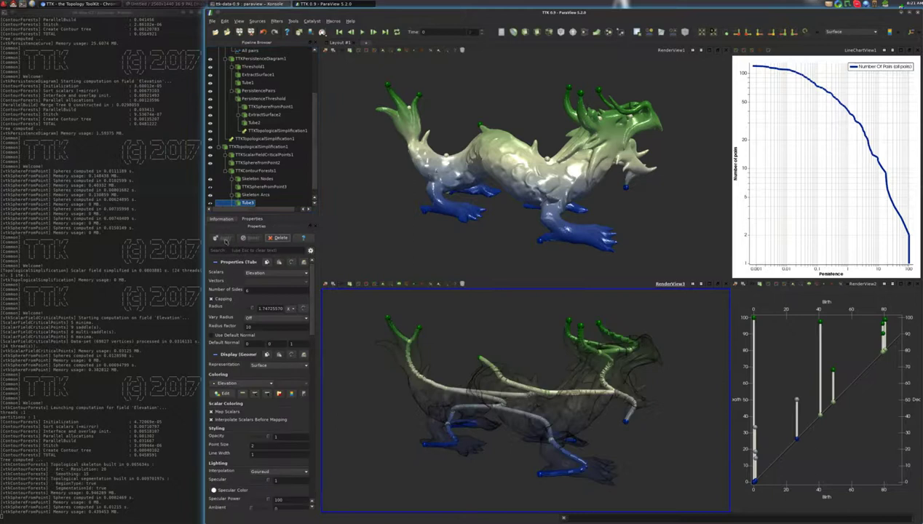
pyautogui.doubleClick(262, 310)
pyautogui.write('1.5')
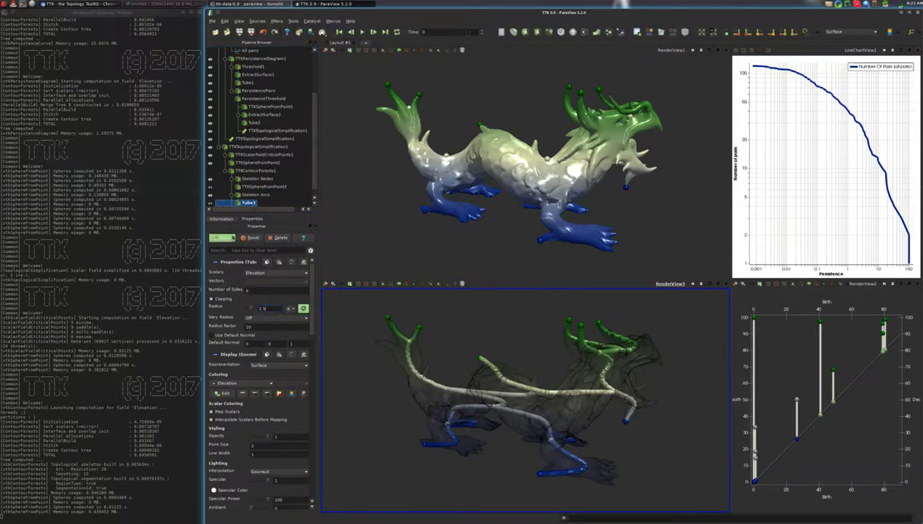
pyautogui.click(224, 239)
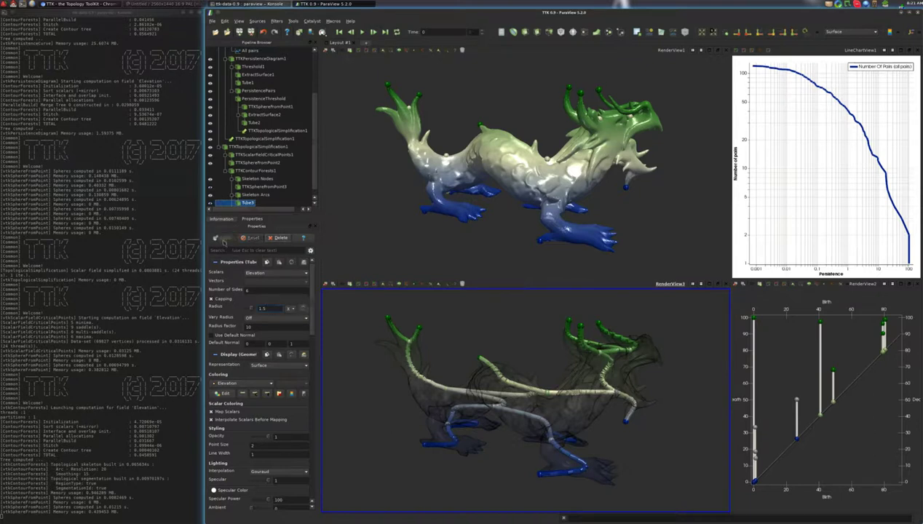
pyautogui.doubleClick(261, 307)
pyautogui.write('1.25')
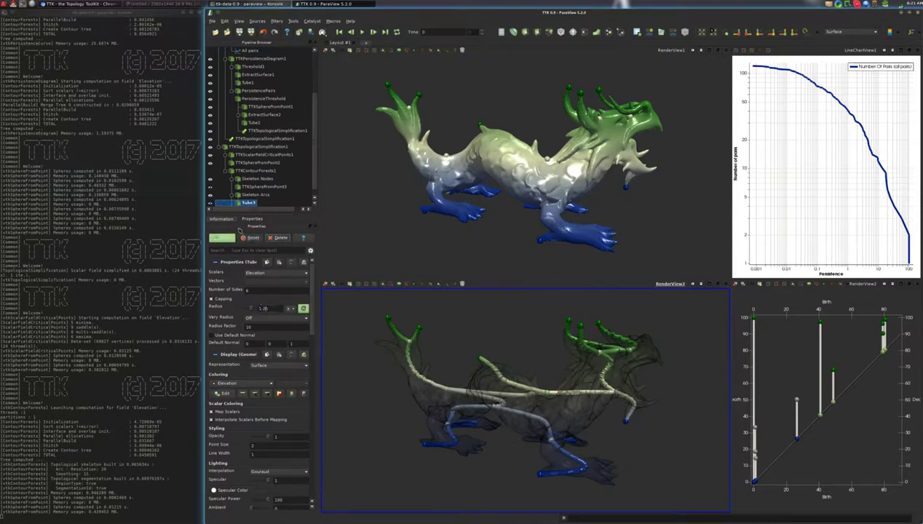
pyautogui.click(224, 238)
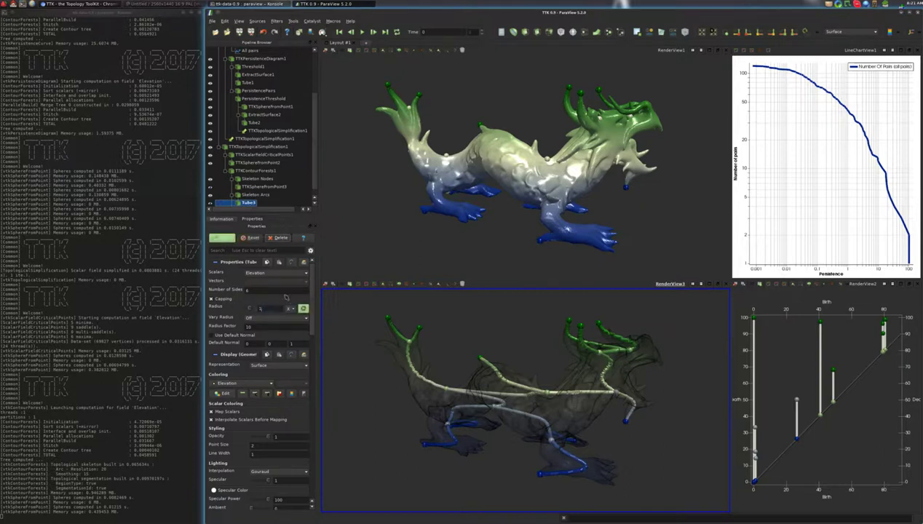
pyautogui.press('Return')
# Colour the tubes with Solid Color and bring up TTKContourForests1's arc smoothing settings
pyautogui.click(247, 383)
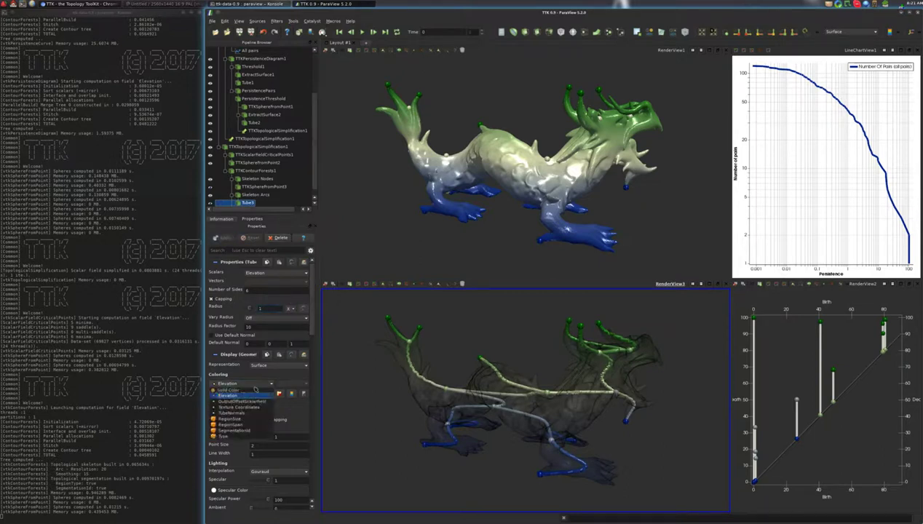
pyautogui.click(231, 386)
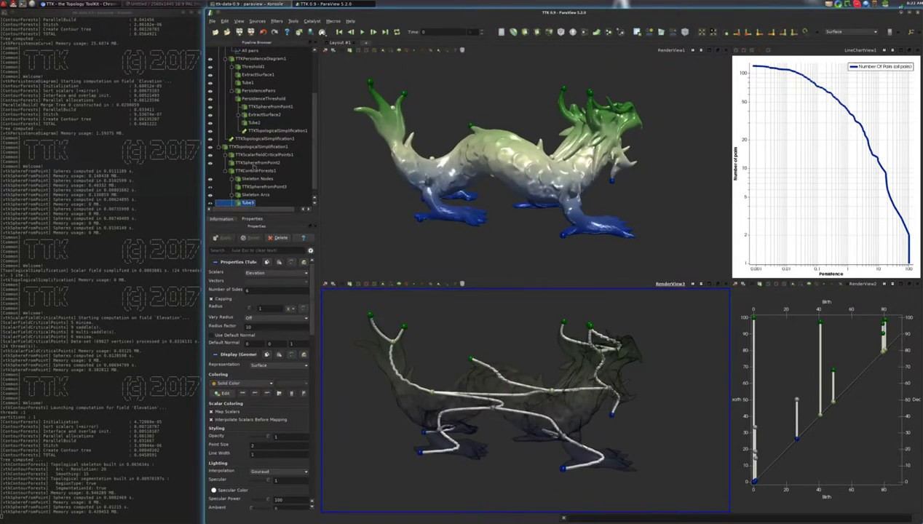
pyautogui.click(258, 171)
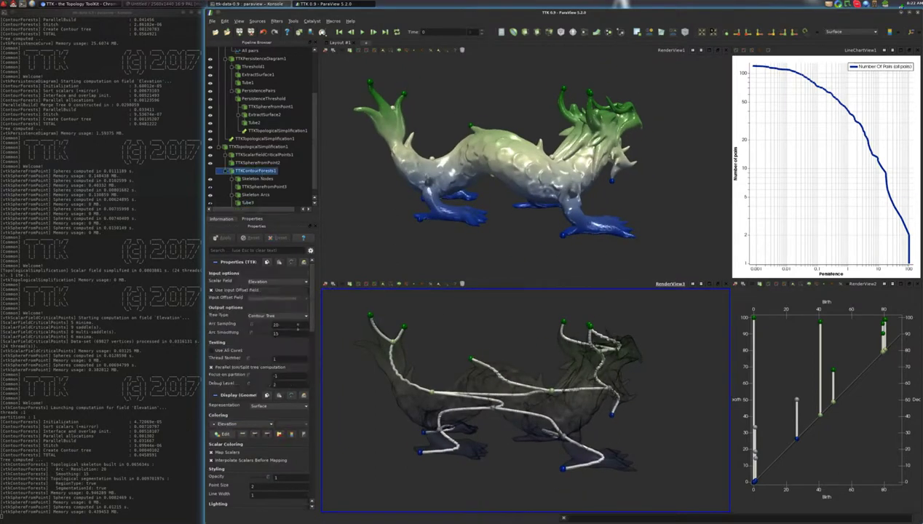
pyautogui.scroll(5, 286, 333)
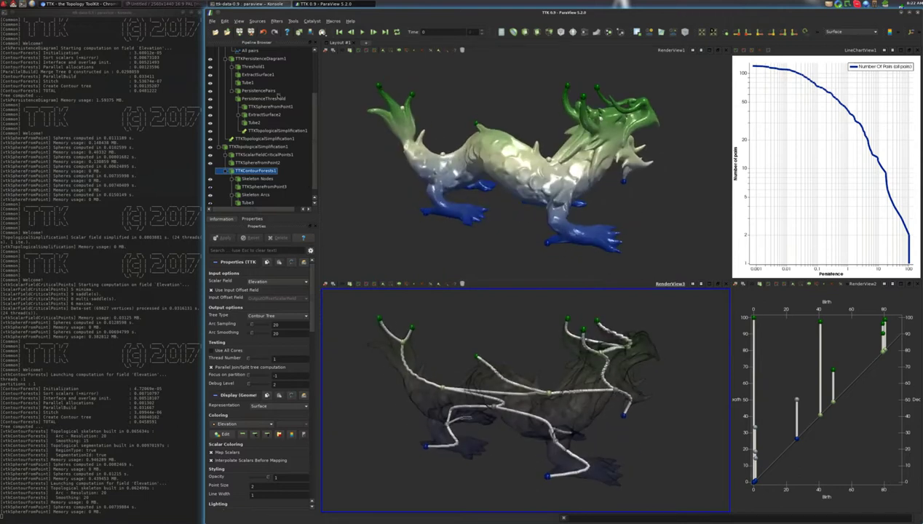
# Lower PersistenceThreshold's minimum from 10 to 5, 3 and finally 2, applying each value
pyautogui.click(264, 98)
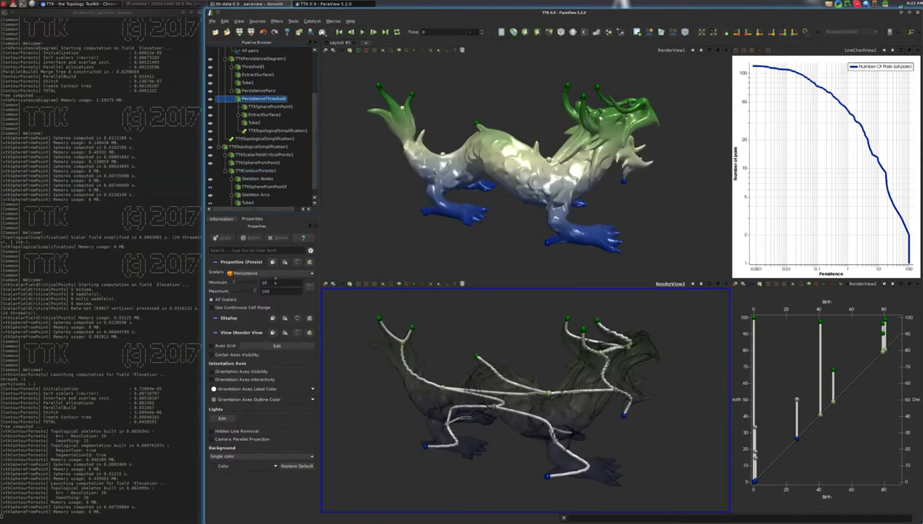
pyautogui.write('5')
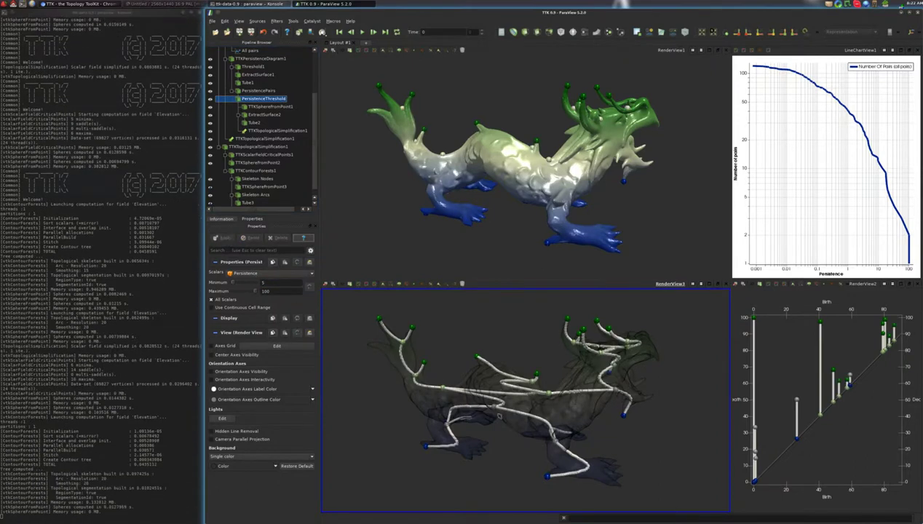
pyautogui.moveTo(502, 420)
pyautogui.mouseDown()
pyautogui.moveTo(511, 426)
pyautogui.moveTo(496, 412)
pyautogui.mouseUp()
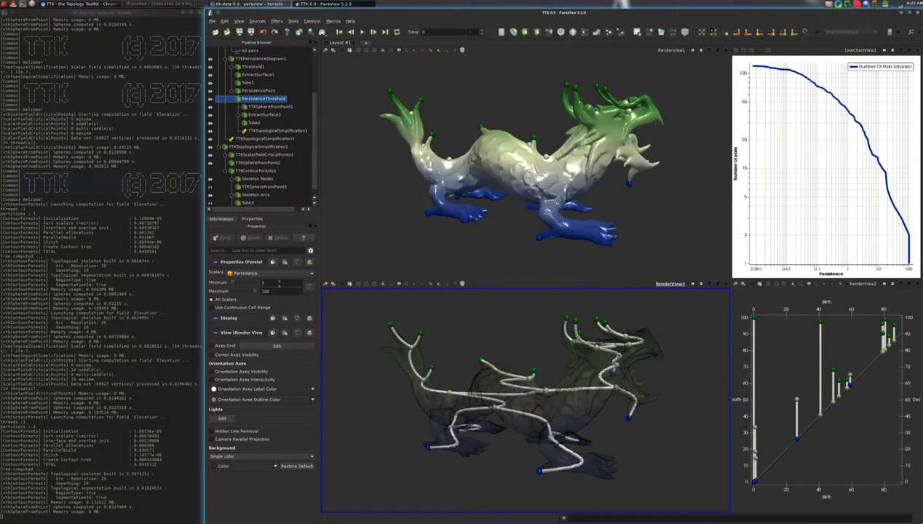
pyautogui.write('3')
pyautogui.click(223, 238)
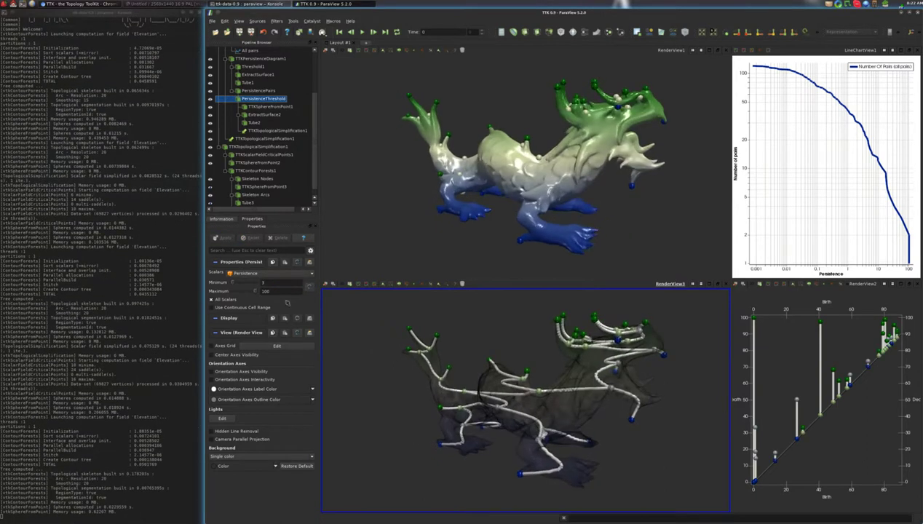
pyautogui.press('BackSpace')
pyautogui.write('2')
pyautogui.click(222, 238)
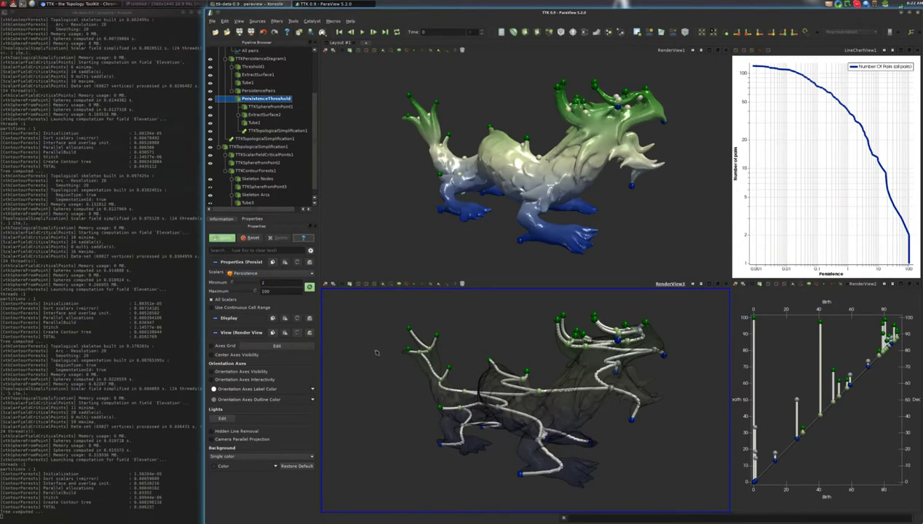
pyautogui.moveTo(481, 358); pyautogui.dragTo(582, 384)
pyautogui.scroll(2, 574, 384)
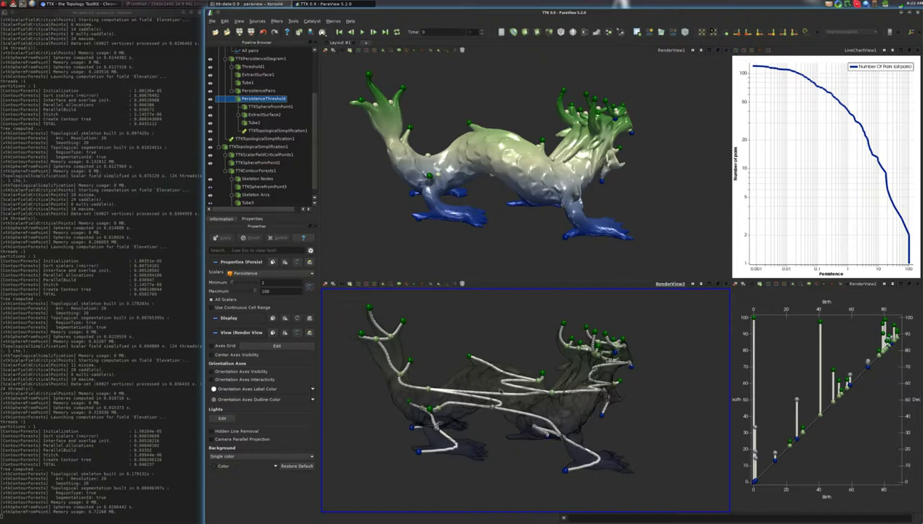
pyautogui.scroll(-2, 497, 384)
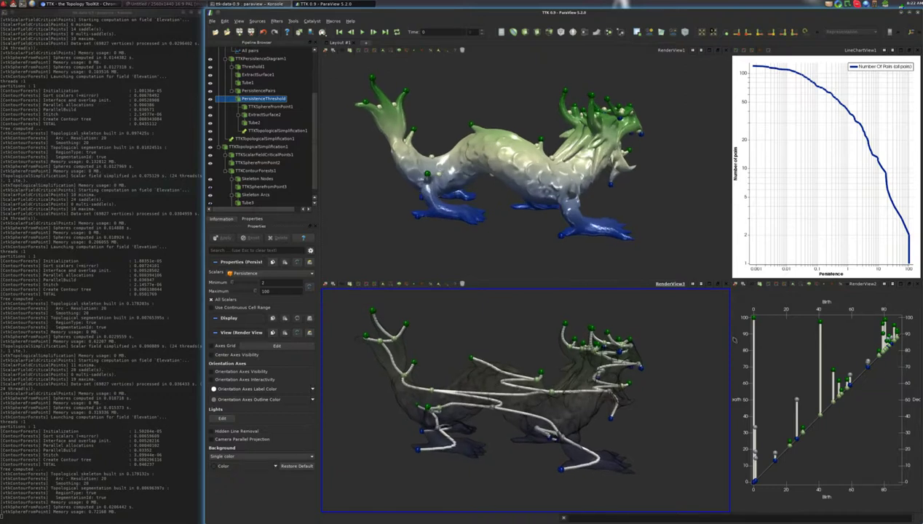
pyautogui.moveTo(509, 390); pyautogui.dragTo(535, 391)
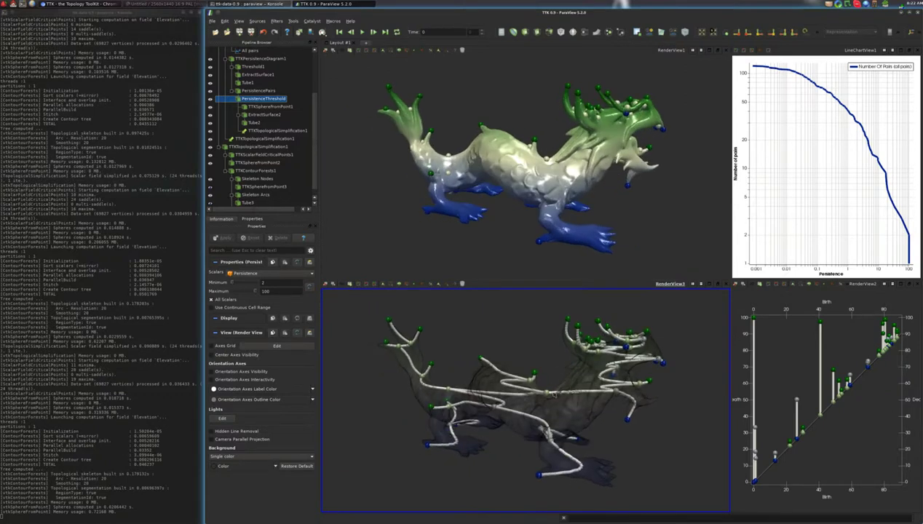